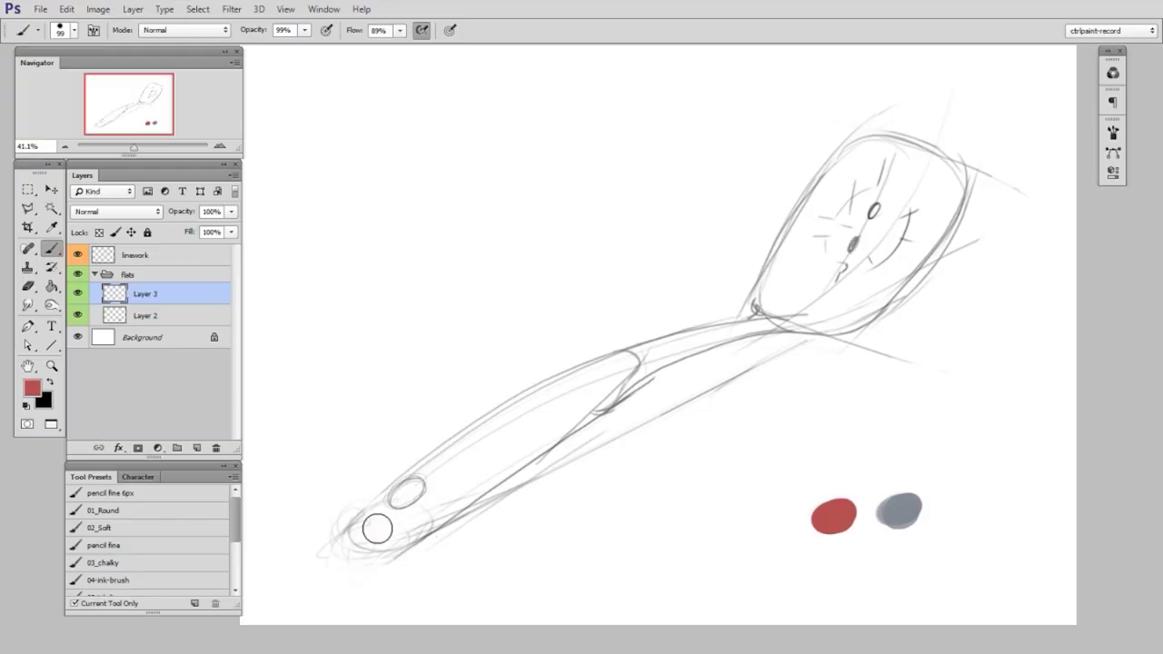
Paint the spatula's handle in flat red on Layer 3 and erase the colour spilling past its edge
mouse_move(363, 536)
left_mouse_down()
mouse_move(553, 403)
mouse_move(384, 515)
mouse_move(500, 415)
mouse_move(470, 457)
mouse_move(614, 368)
mouse_move(416, 515)
mouse_move(589, 403)
mouse_move(605, 374)
left_mouse_up()
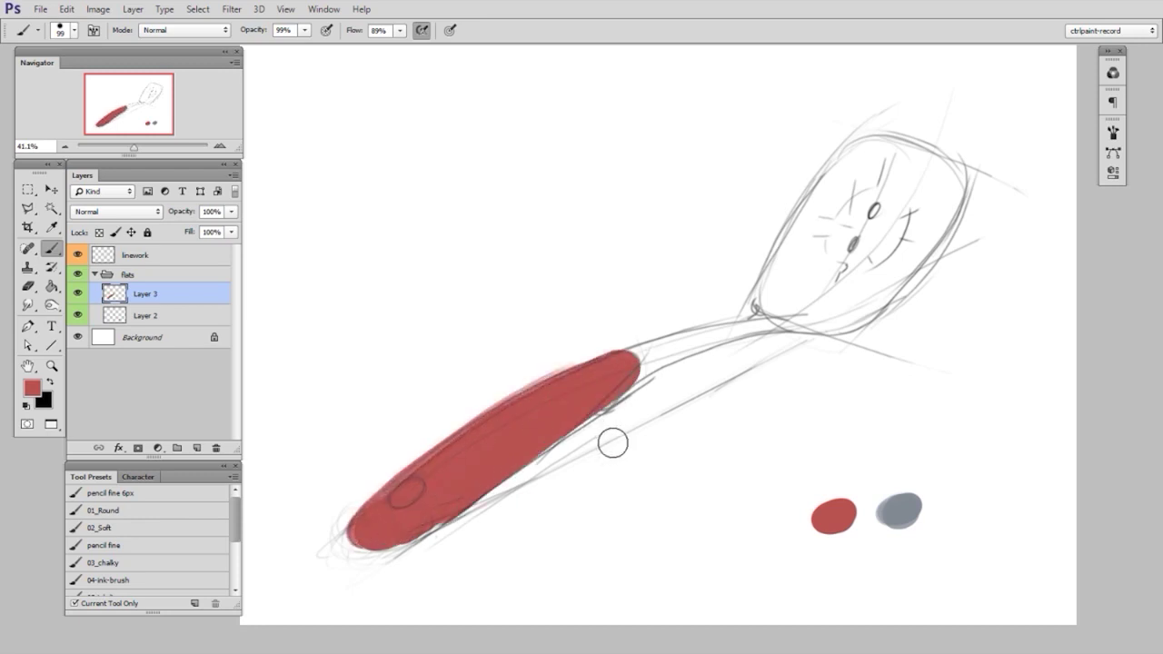
left_click_drag(366, 525, 630, 362)
key("e")
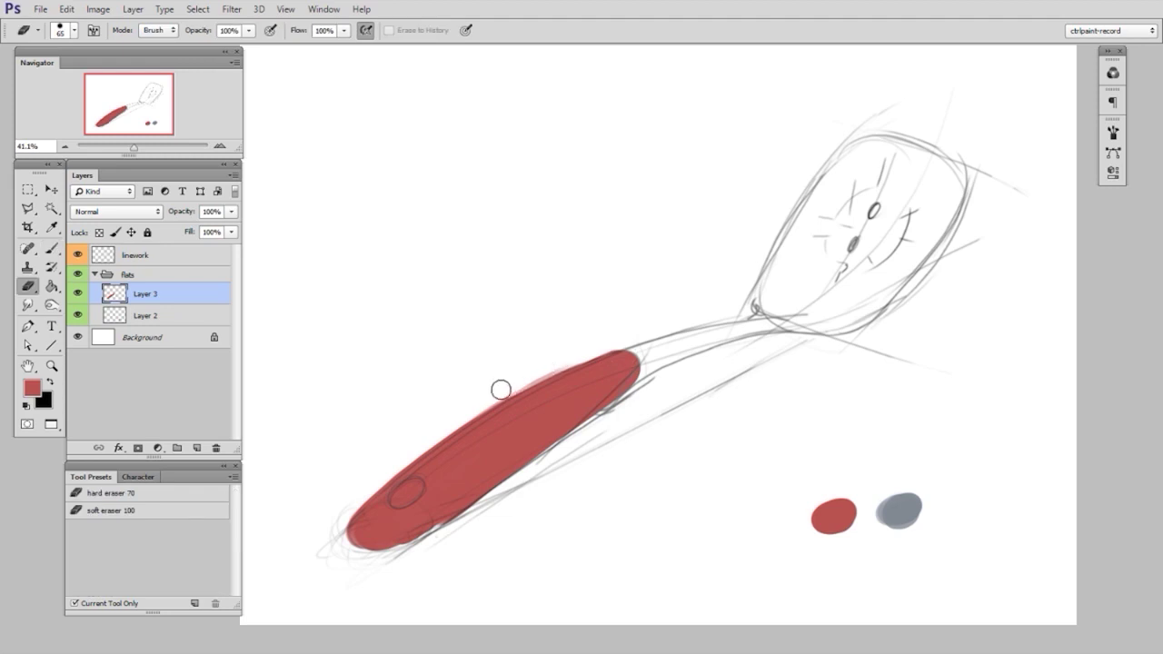
key("b")
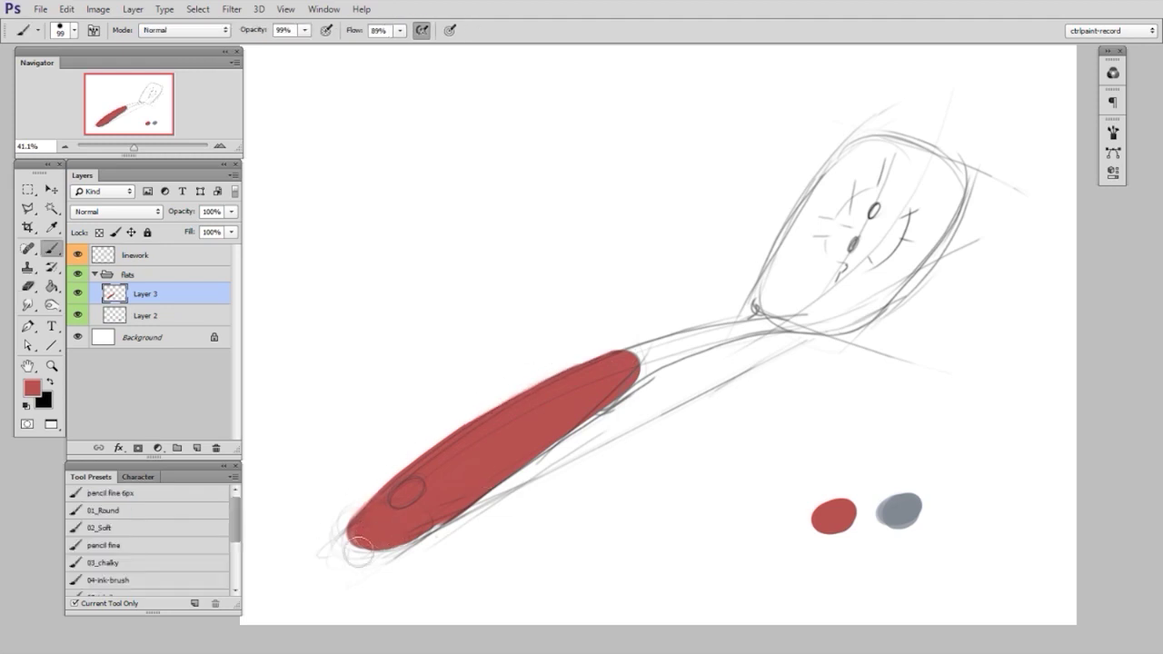
mouse_move(627, 368)
left_mouse_down()
mouse_move(763, 323)
mouse_move(797, 296)
left_mouse_up()
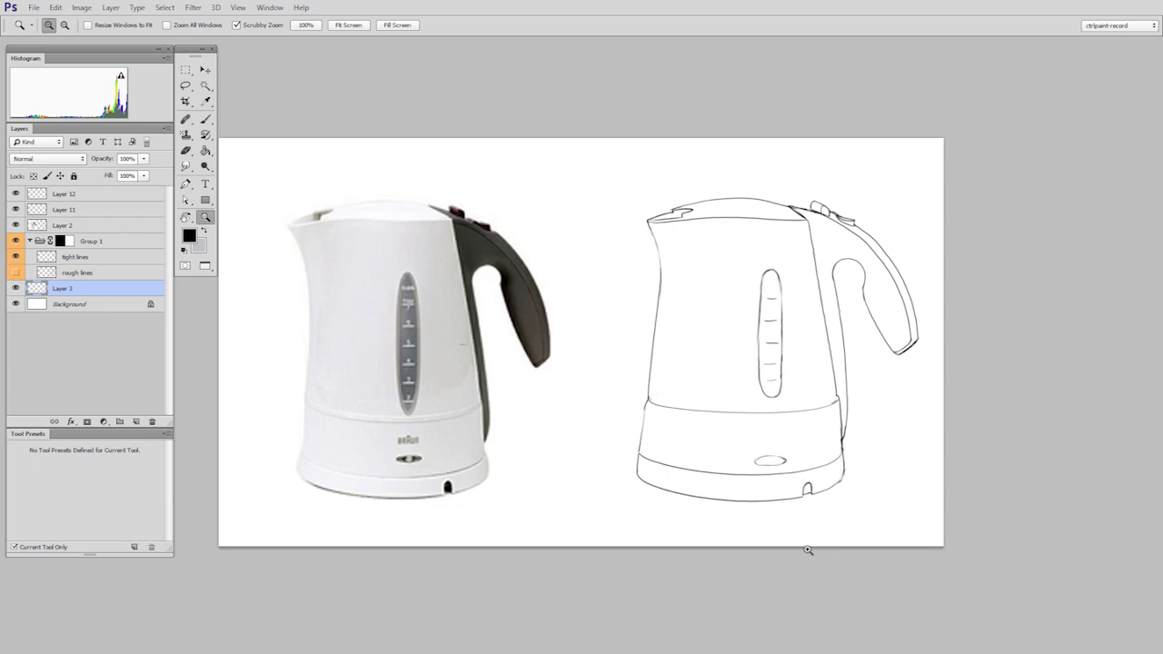
Add a new layer above Layer 3 and choose the Pen tool in Path mode for tracing the line-drawn kettle
key("ctrl+shift+alt+n")
key("p")
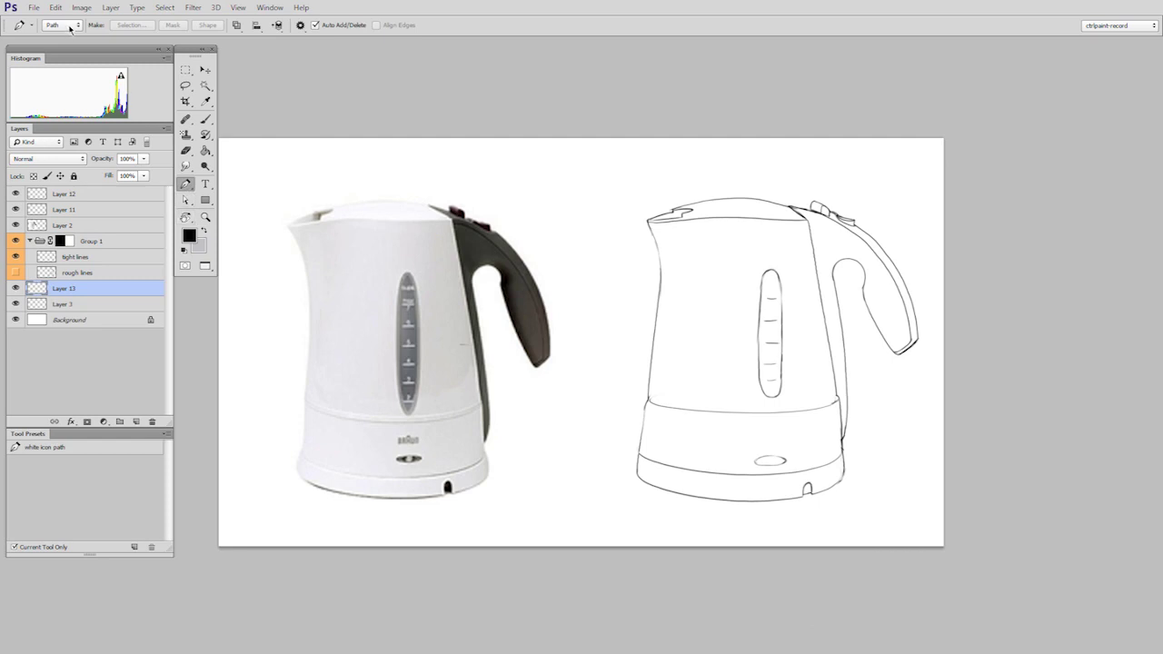
key("ctrl+space")
left_click(694, 458, "ctrl")
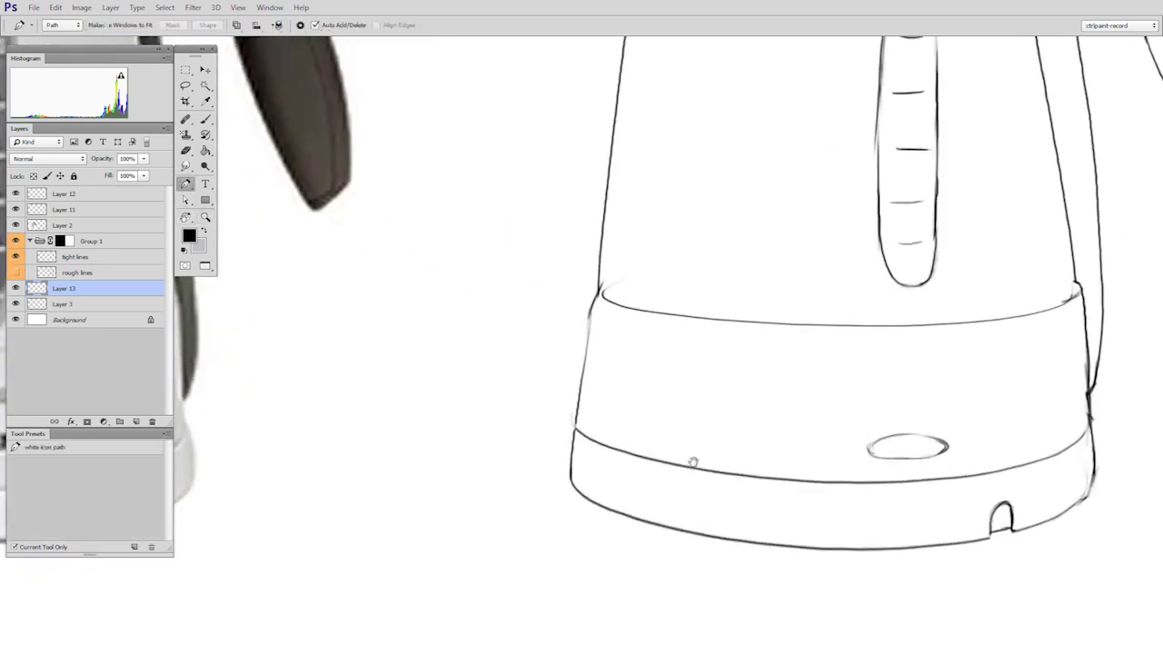
key("b")
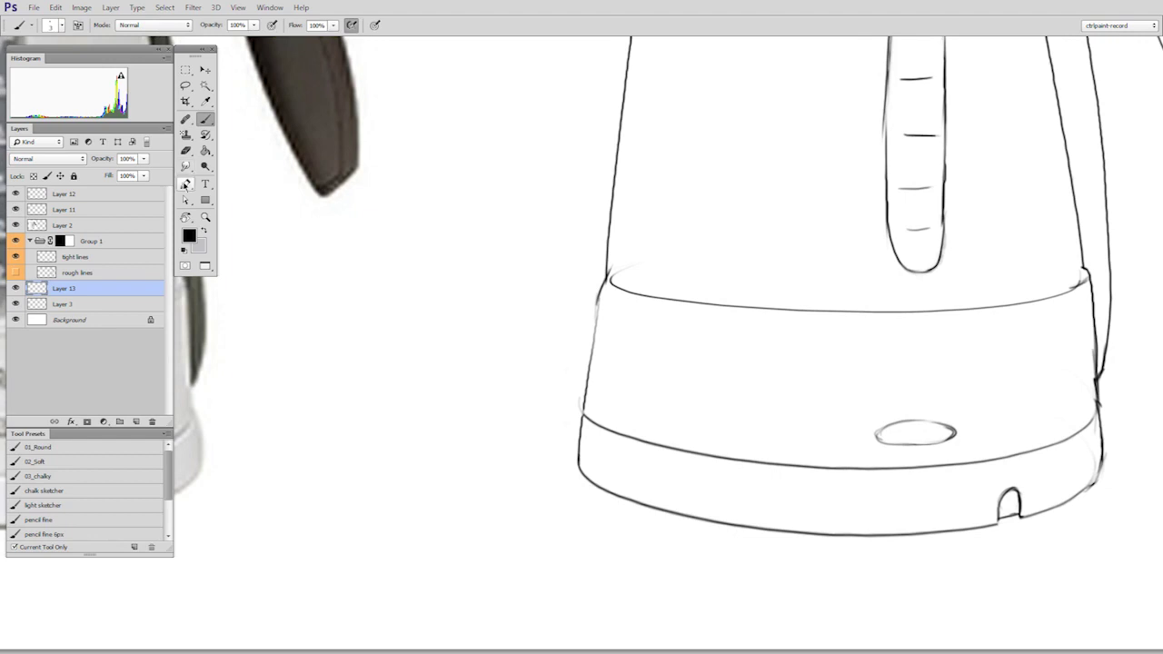
left_click(185, 184)
Trace a path up the kettle drawing's left side, from the lower-left base corner towards the spout
left_click(593, 488)
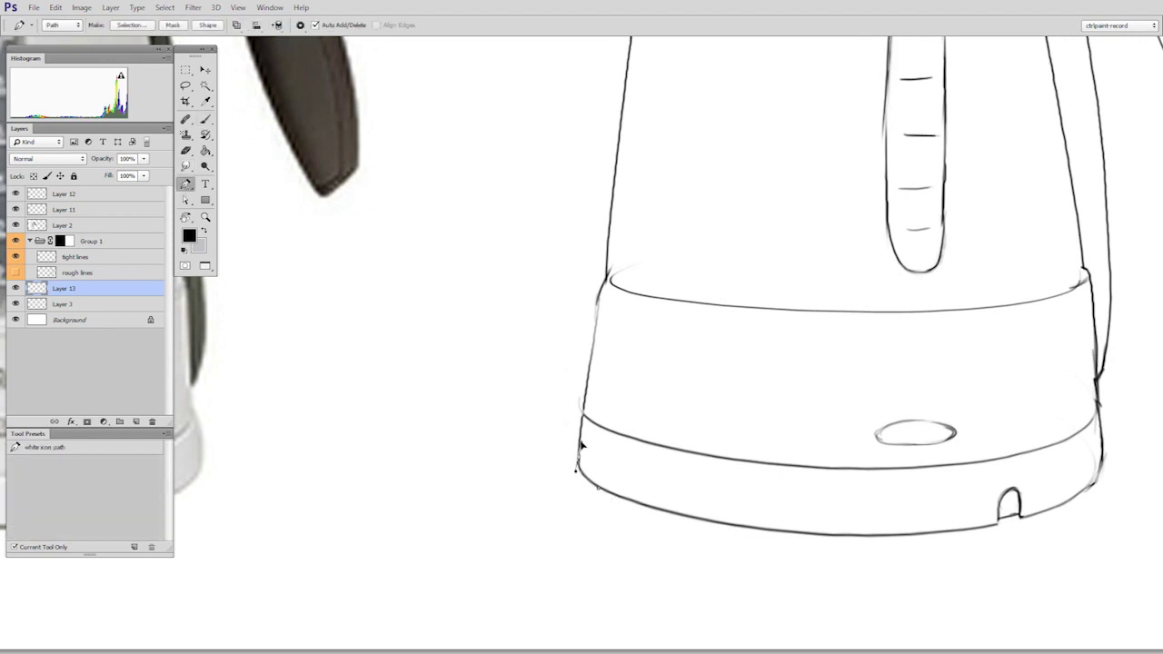
left_click_drag(584, 427, 568, 476)
left_click_drag(578, 389, 582, 371)
left_click_drag(592, 327, 576, 523)
left_click_drag(596, 285, 605, 231)
left_click_drag(598, 149, 583, 100)
left_click(598, 149, "alt")
scroll(602, 141, "up", 3)
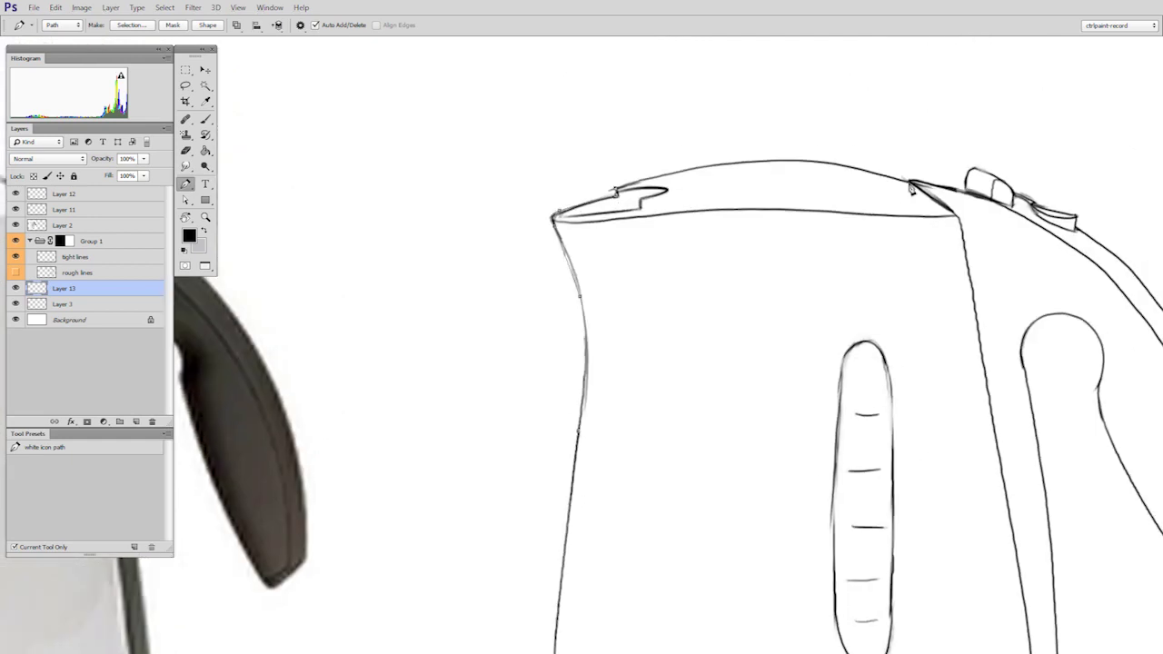
Continue the path from the lid's right end along the switch at the top of the handle
left_click_drag(913, 182, 999, 180)
left_click(968, 192)
left_click(1015, 194)
left_click(1034, 201)
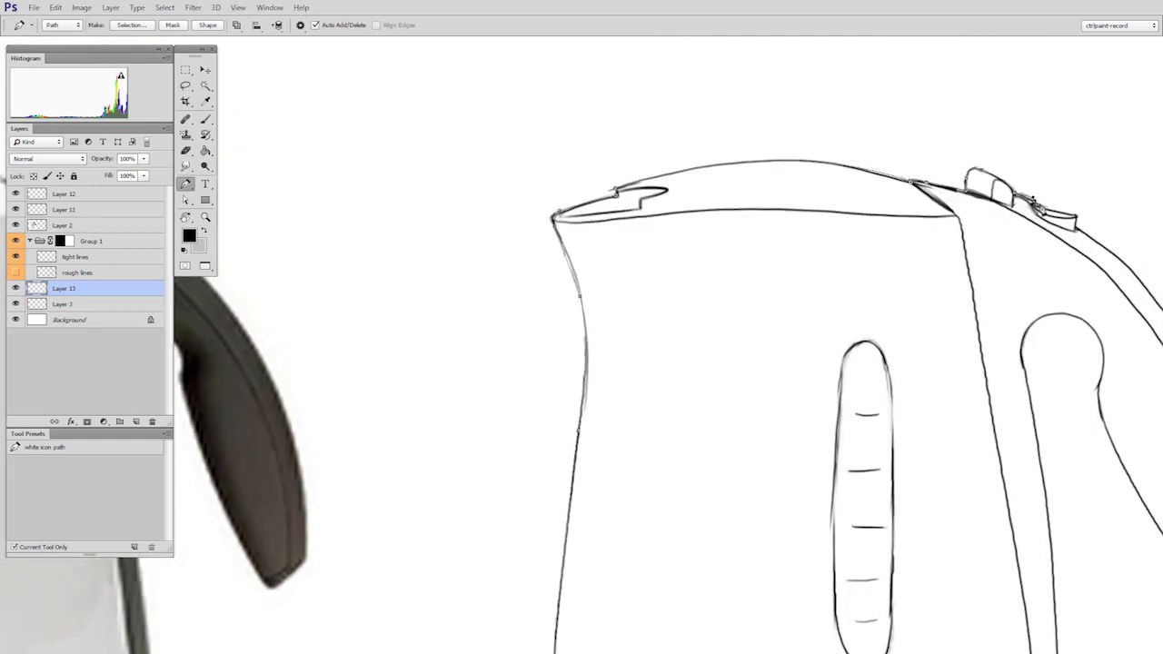
left_click_drag(1076, 215, 1092, 220)
left_click(1076, 228)
Trace the path down the handle's outer edge, around its tip, and up the inner edge through the rounded opening
left_click_drag(1030, 396, 544, 338)
left_click_drag(703, 288, 757, 380)
left_click(753, 458)
left_click_drag(711, 497, 691, 505)
left_click_drag(689, 492, 683, 486)
left_click_drag(615, 354, 610, 325)
left_click(617, 318)
left_click_drag(599, 263, 572, 248)
left_click_drag(538, 285, 543, 319)
left_click(537, 285, "alt")
Trace down the handle's lower strip and around the base's right corner and cord notch to close the outline path
left_click_drag(571, 535, 667, 358)
left_click_drag(656, 449, 636, 477)
key("ctrl+alt+z")
key("ctrl+alt+z")
left_click_drag(697, 408, 637, 478)
left_click_drag(638, 478, 669, 456)
left_click_drag(671, 502, 675, 506)
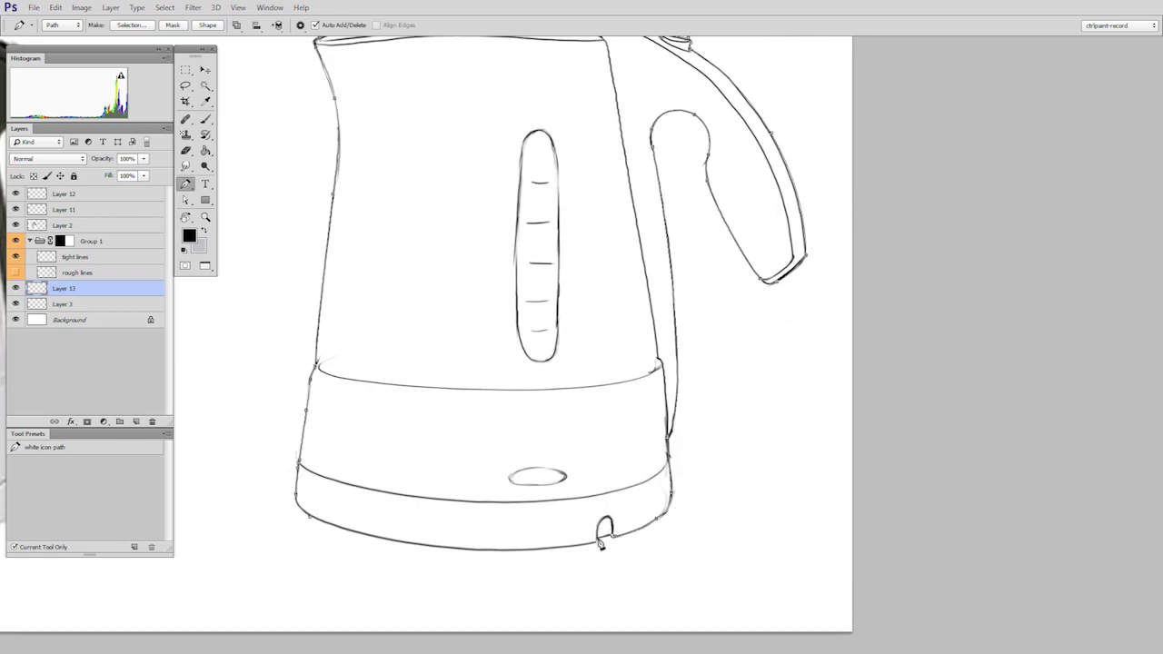
scroll(824, 493, "down", 1, "alt")
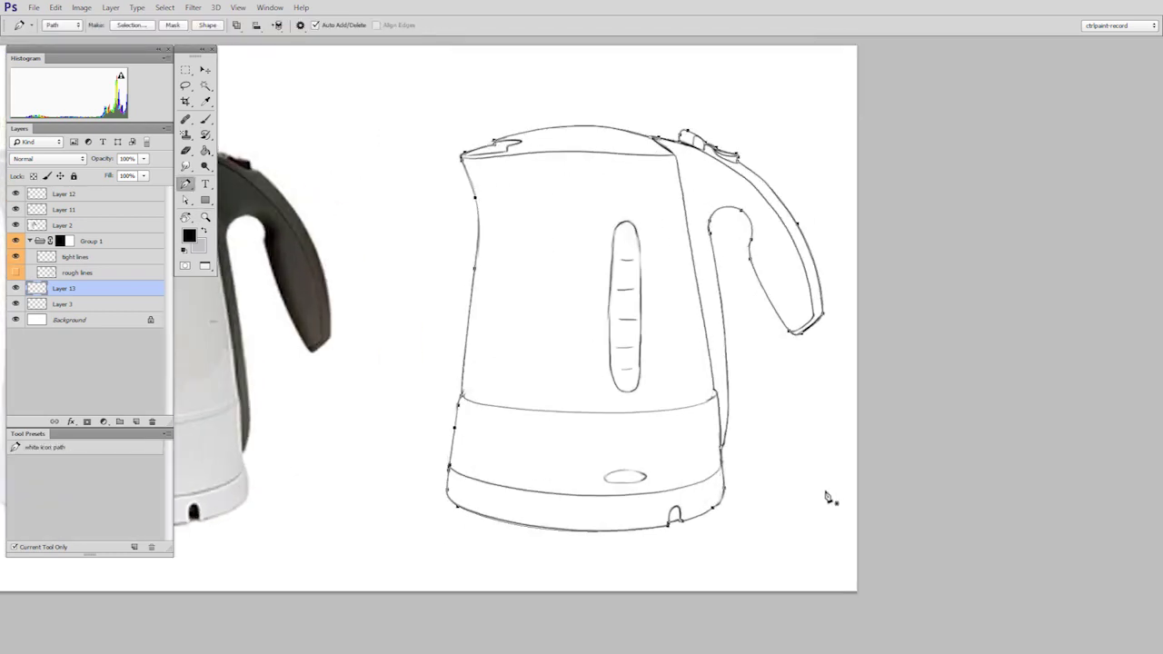
Convert the path to an anti-aliased new selection with 0 px feather and use it as the mask of a new layer group
right_click(632, 310)
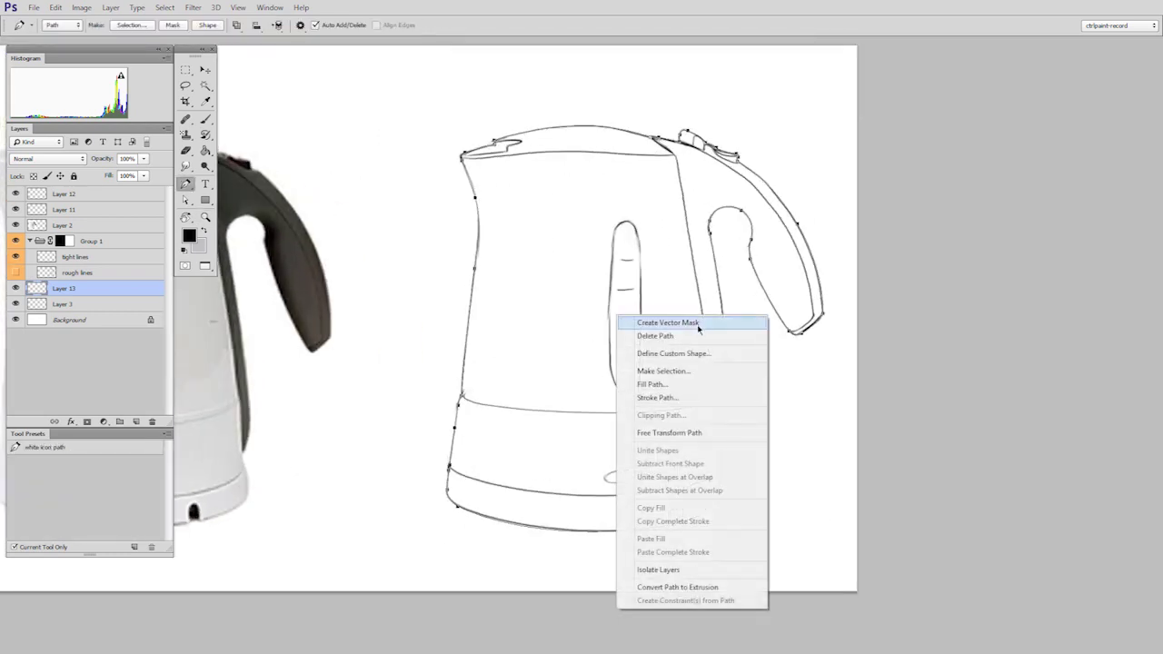
left_click(663, 371)
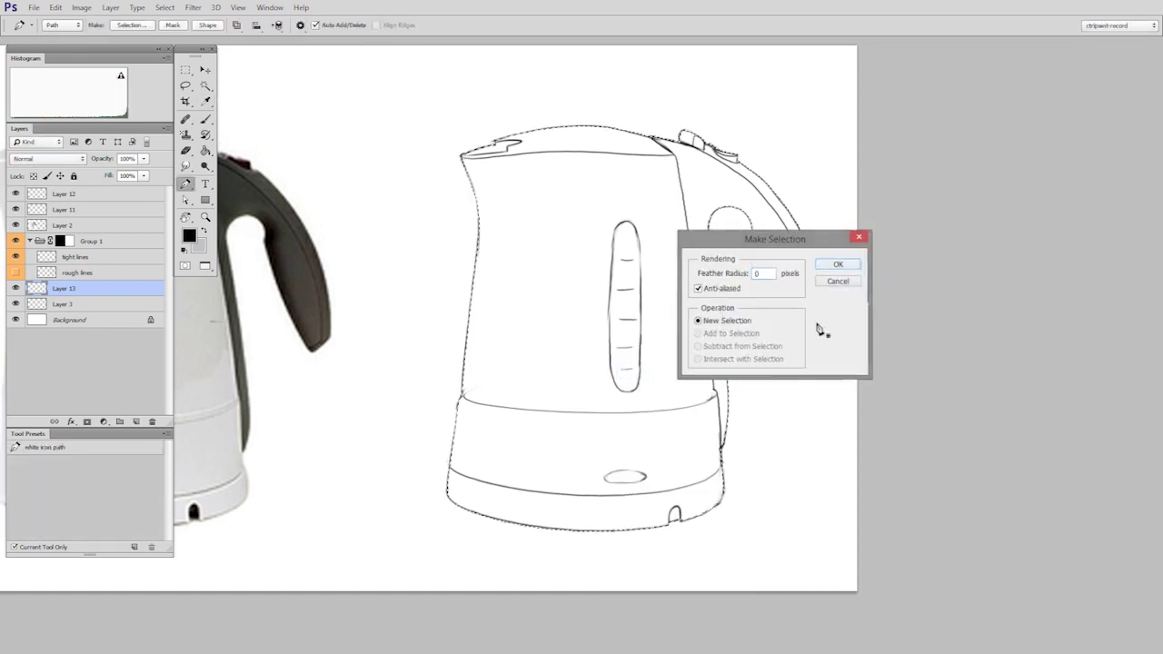
left_click(838, 264)
left_click(119, 422)
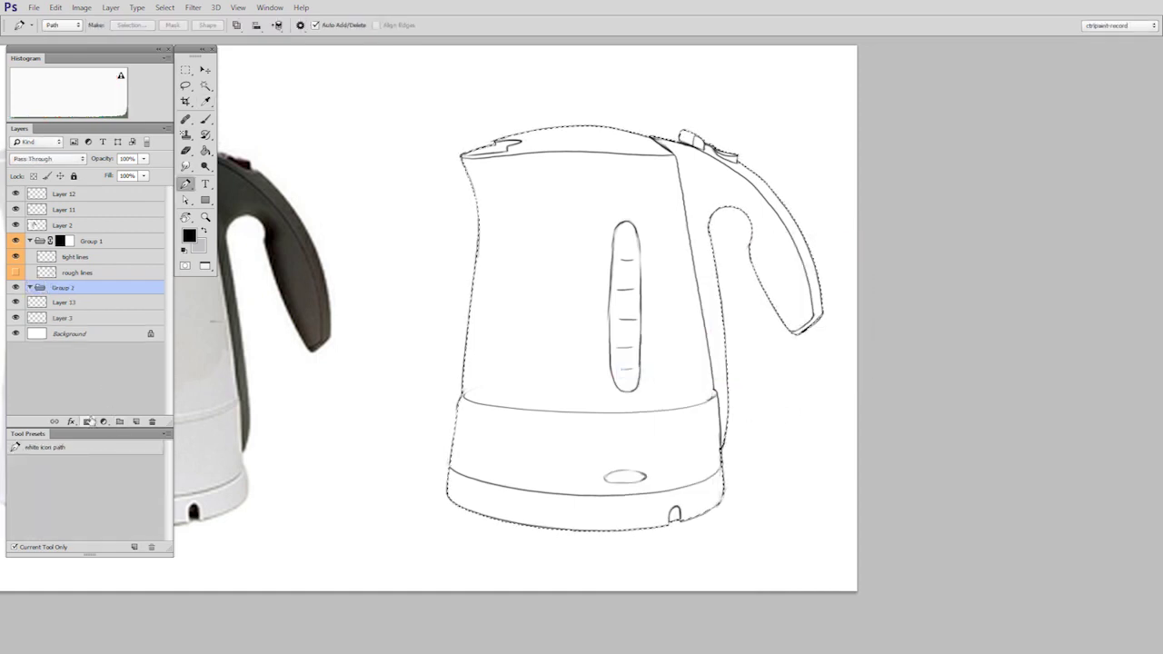
left_click(87, 421)
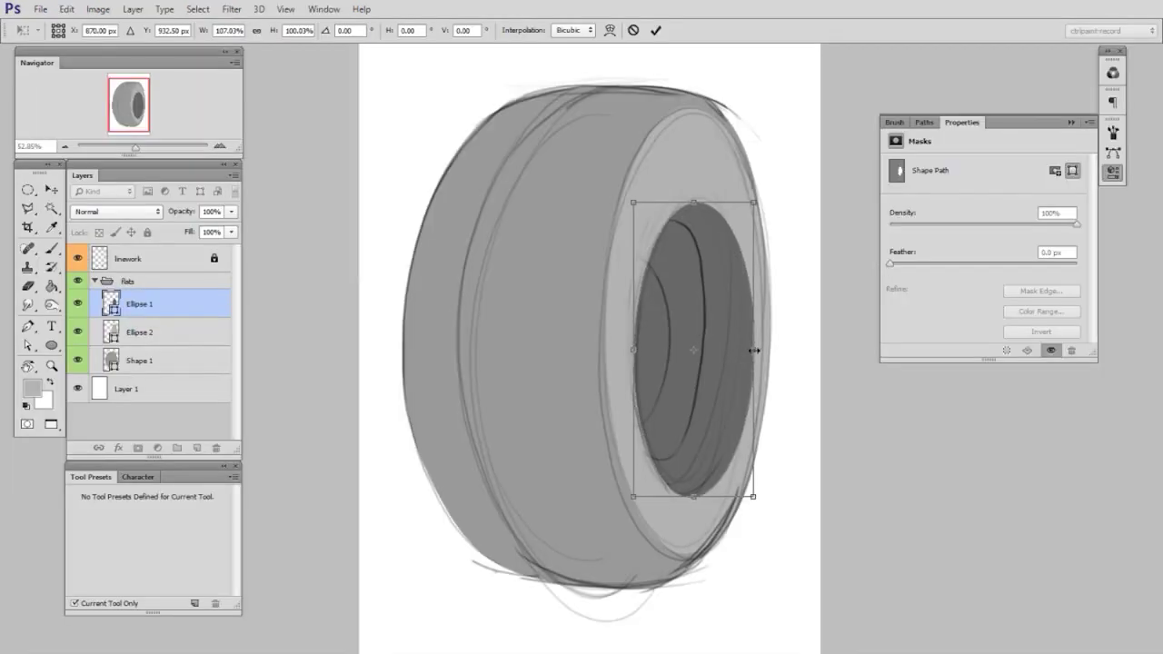
Apply the transform of the tyre's inner ellipse and set the Ellipse 1 fill colour to #444343
key("Return")
key("z")
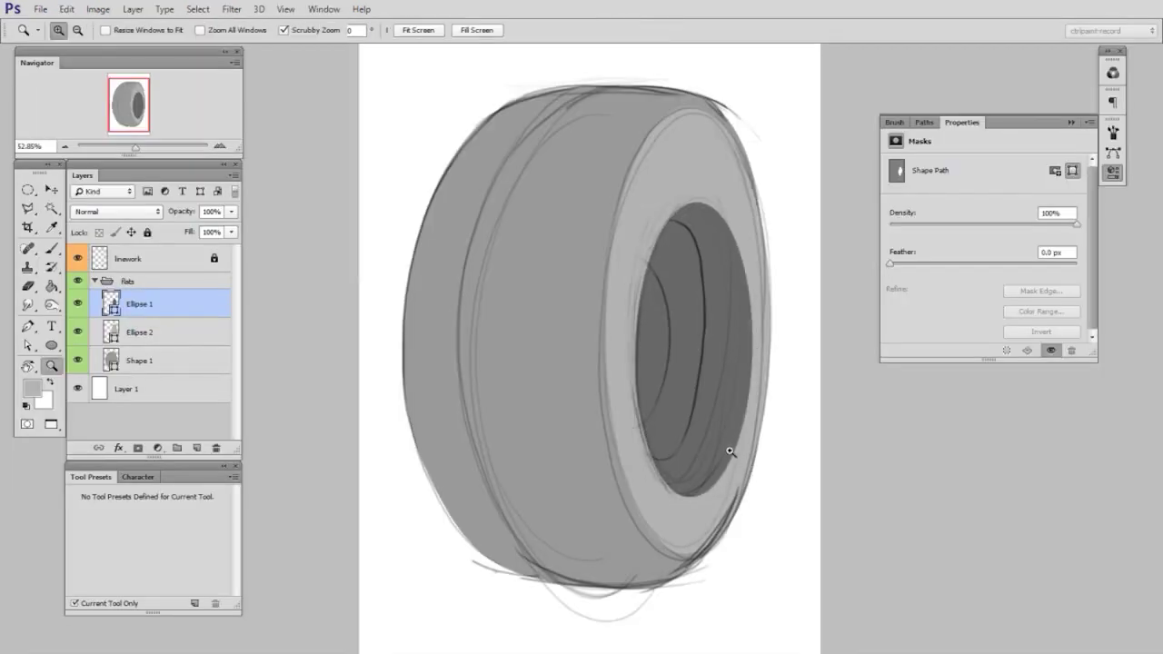
left_click(732, 448)
left_click_drag(727, 480, 737, 501)
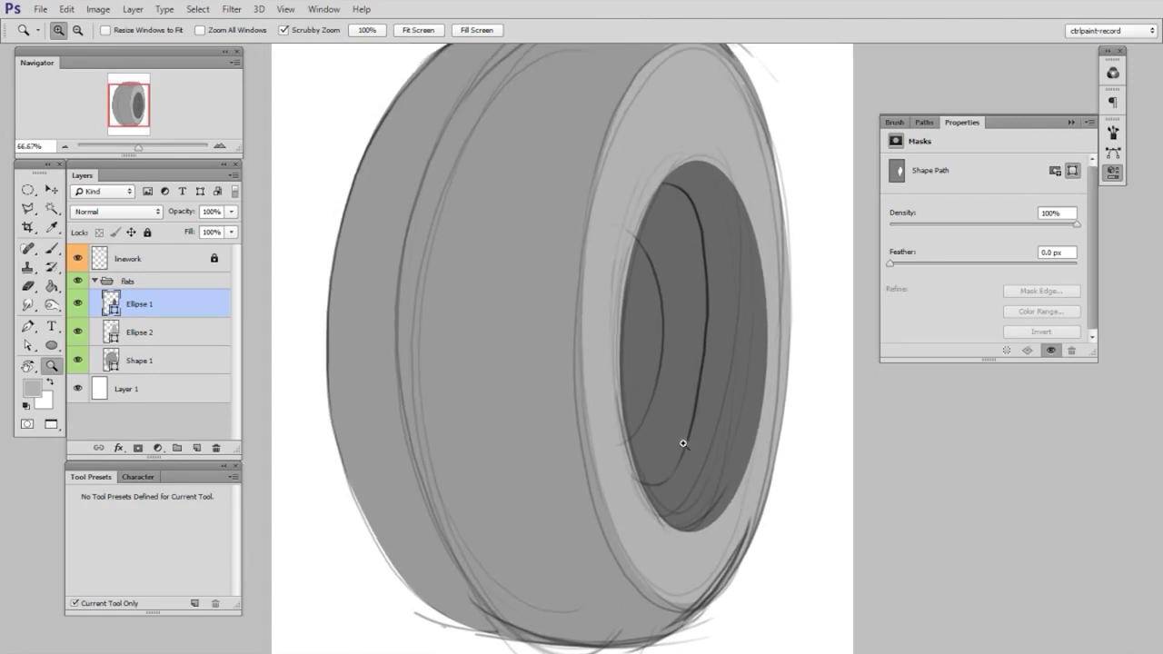
double_click(110, 304)
left_click_drag(835, 414, 835, 424)
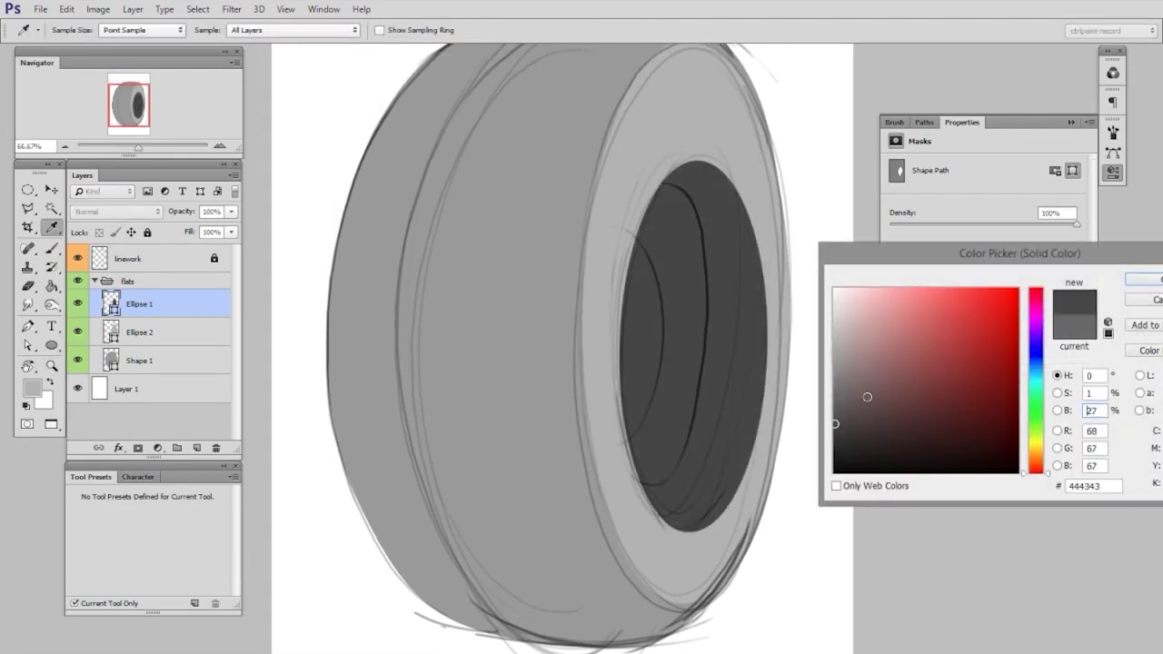
left_click(1143, 278)
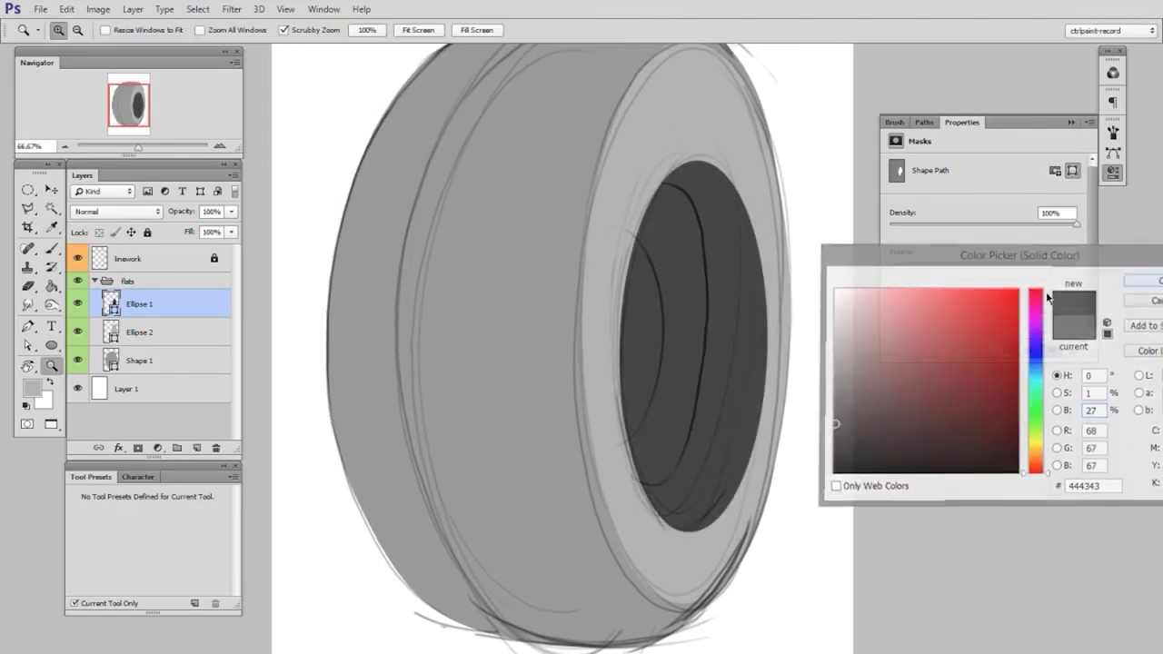
left_click(159, 334)
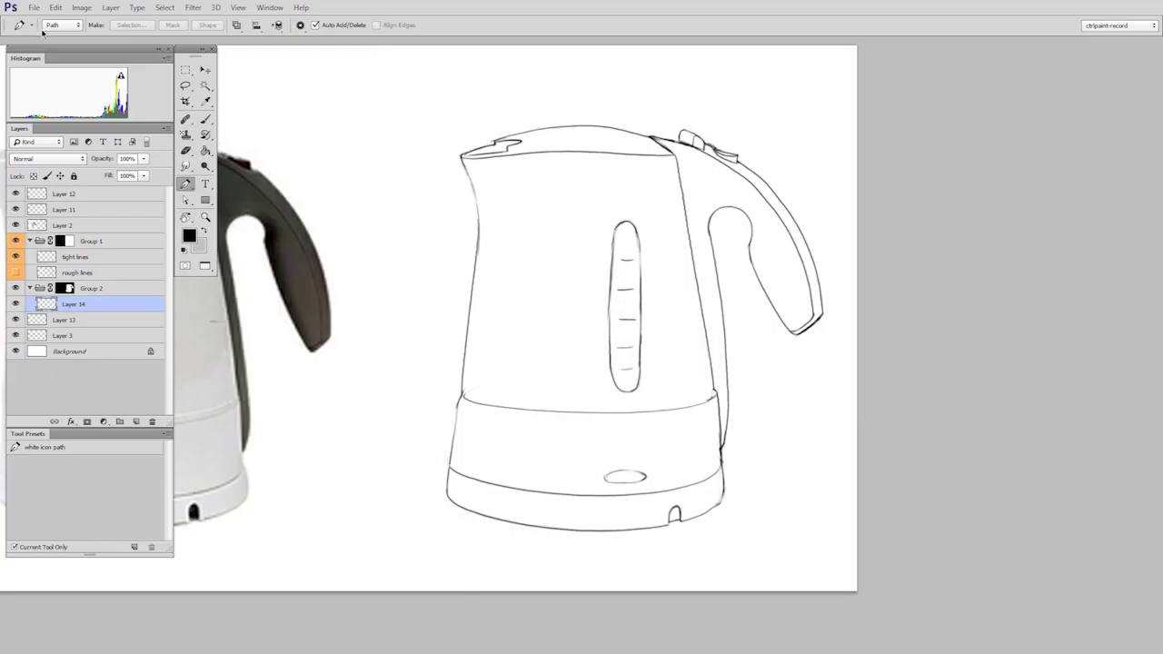
Set the Pen tool to Shape mode with no stroke and a solid light grey fill
left_click(56, 26)
left_click(56, 37)
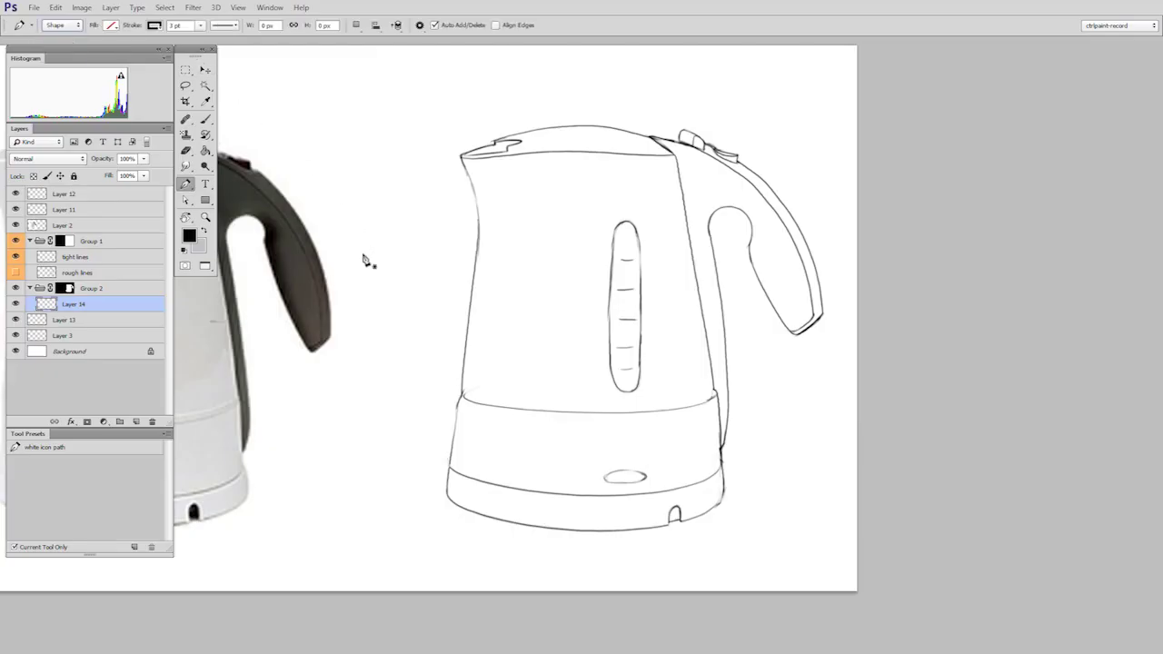
left_click(154, 25)
left_click(110, 49)
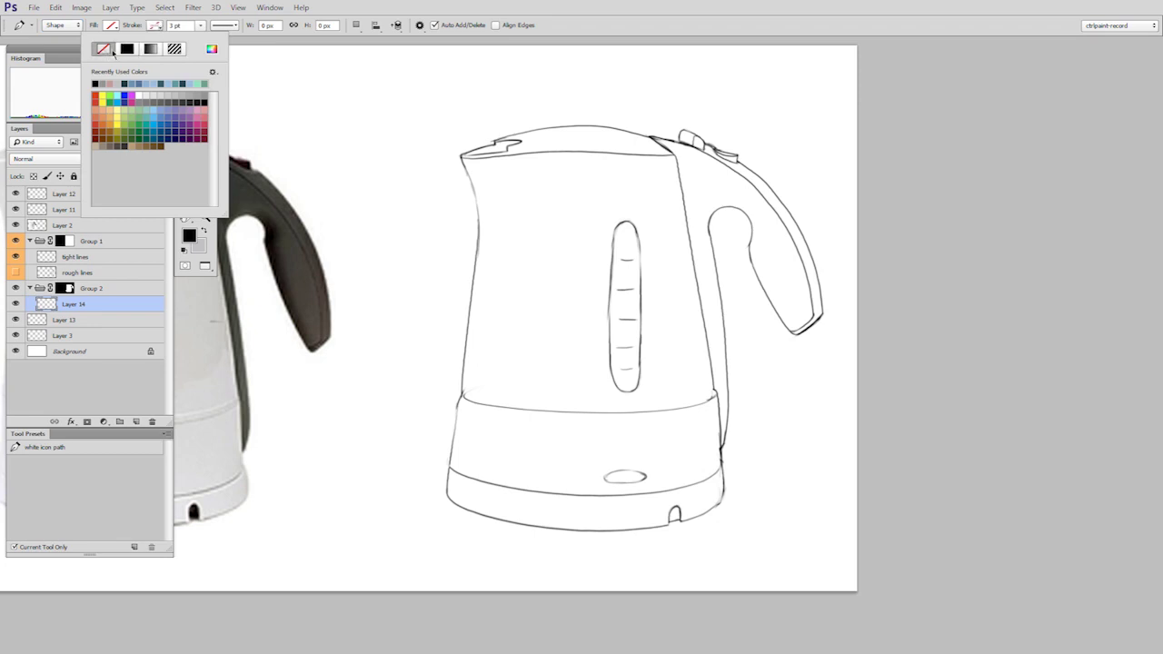
left_click(110, 25)
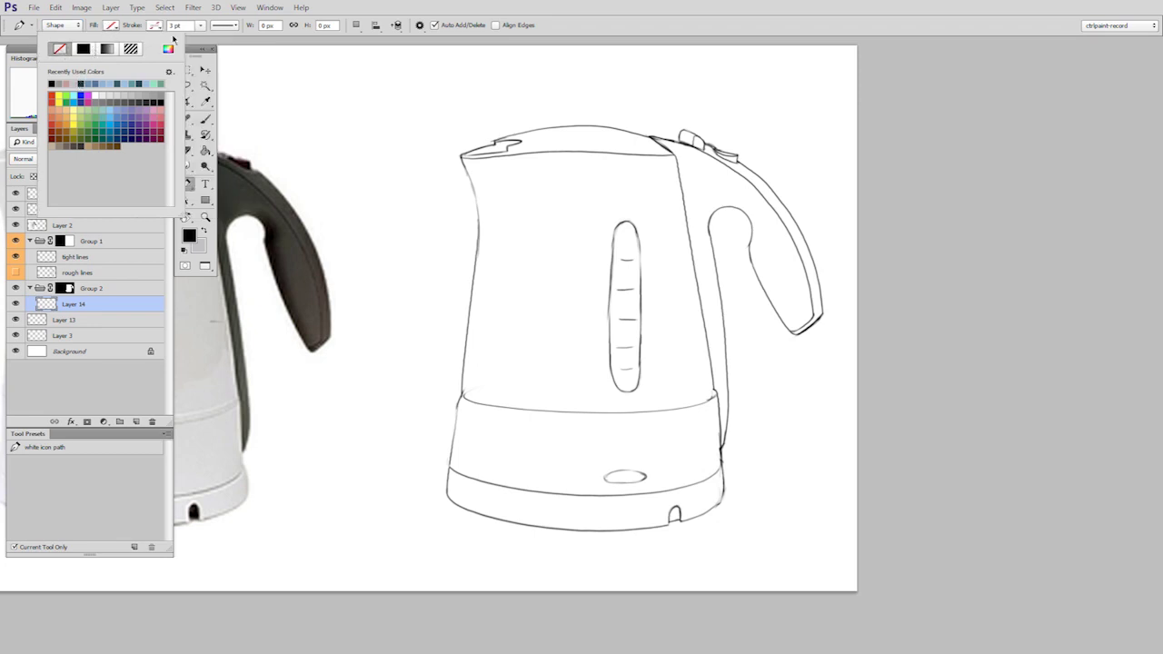
left_click(80, 83)
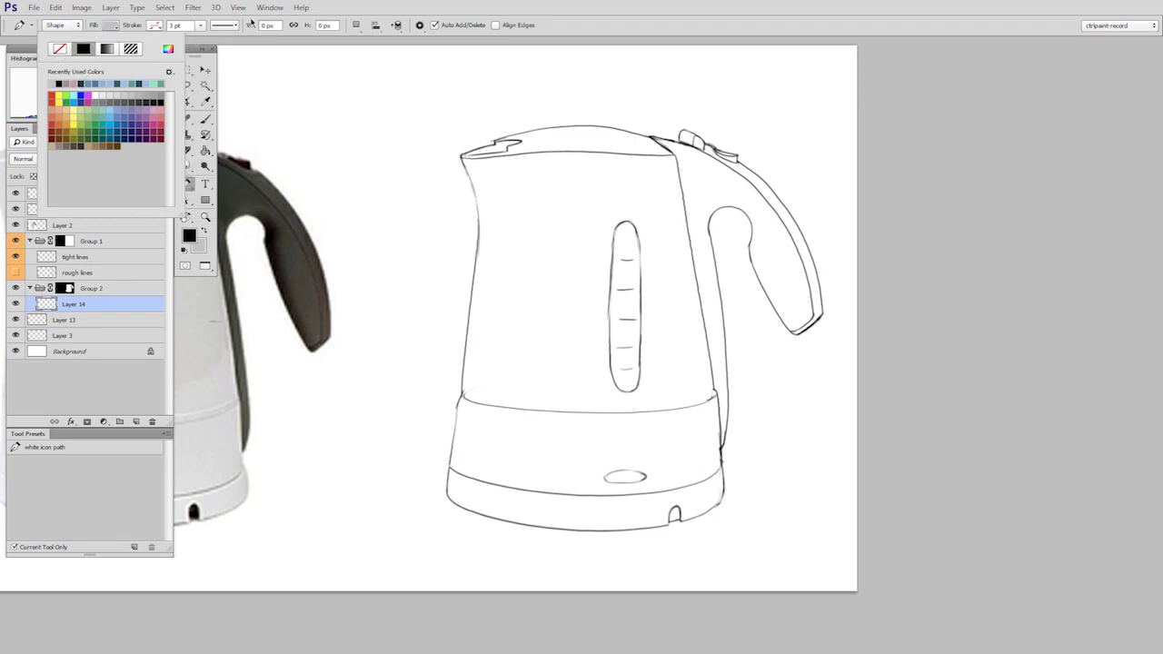
left_click(349, 15)
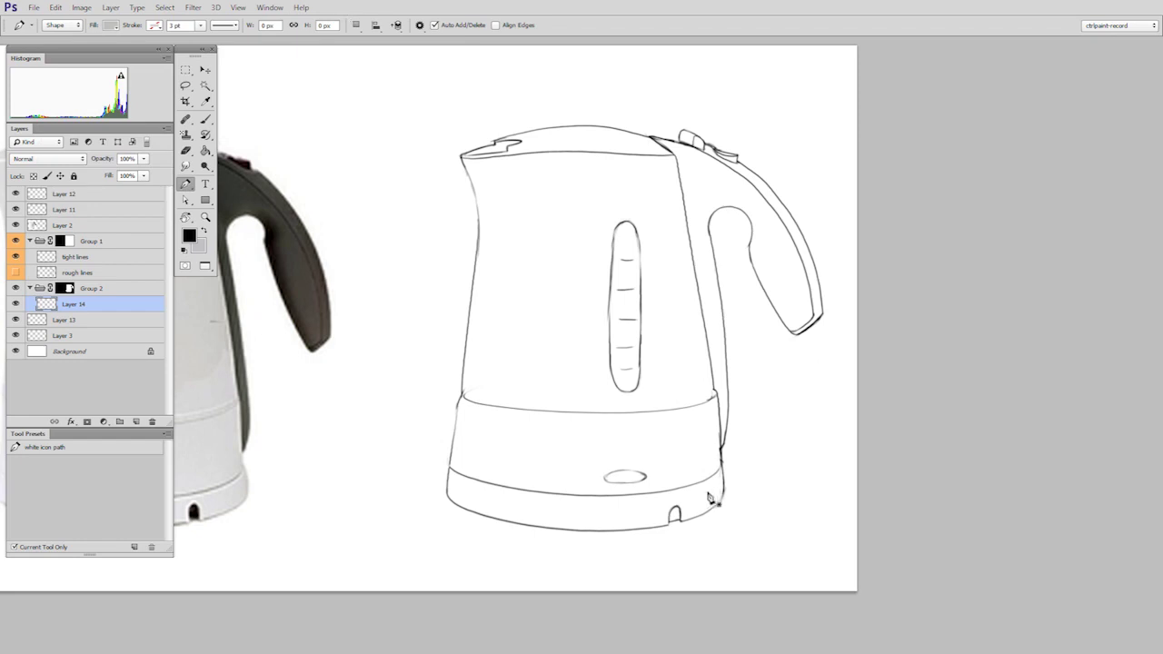
Start the handle shape where the handle meets the base and trace up to the corner of the kettle's body
mouse_move(708, 461)
left_mouse_down()
mouse_move(755, 469)
mouse_move(687, 454)
mouse_move(733, 445)
left_mouse_up()
key("z")
key("p")
left_click(658, 438)
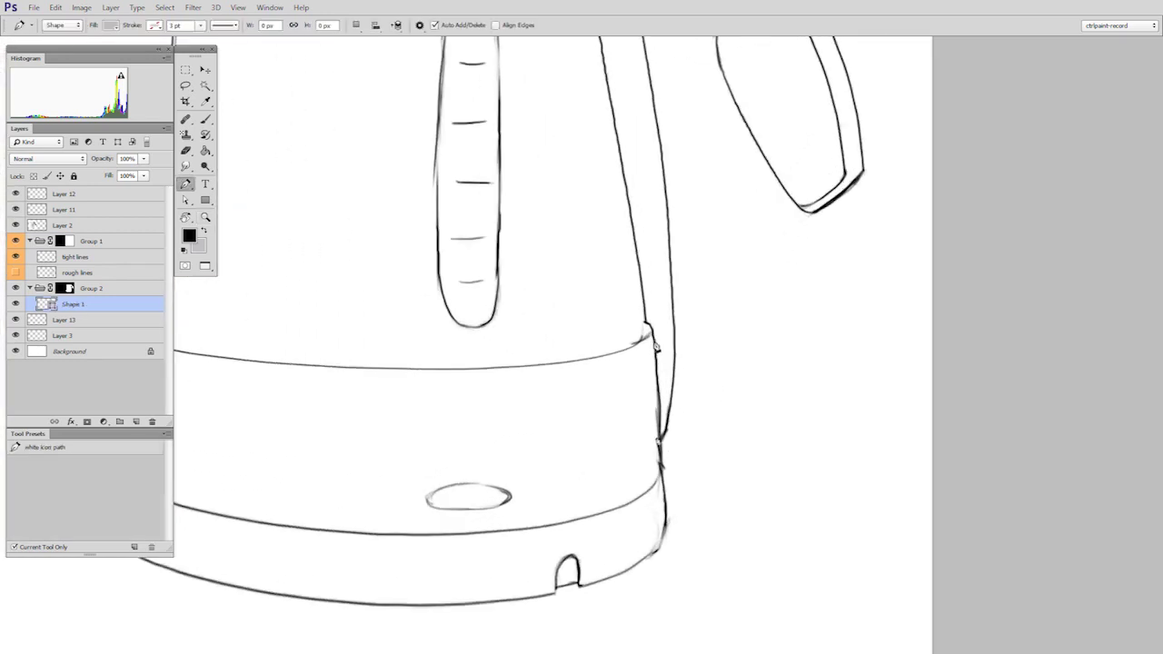
left_click_drag(653, 334, 679, 512)
left_click(646, 323)
left_click_drag(679, 512, 657, 509)
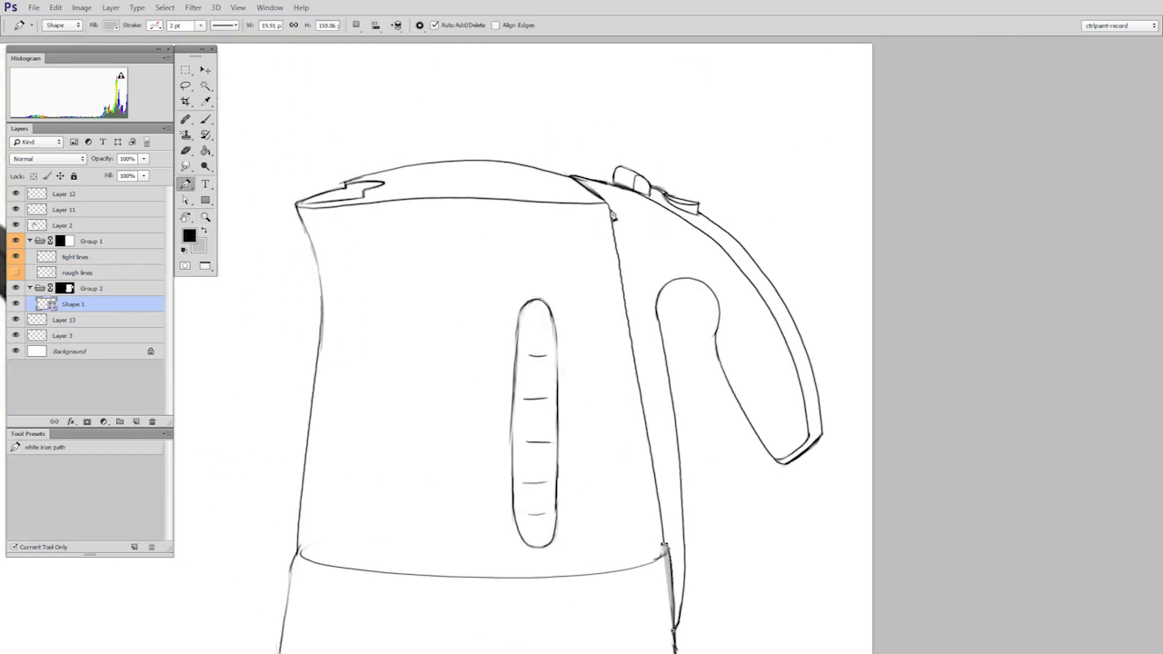
Continue the handle shape with straight segments up the seam between body and handle to the lid's corner
left_click_drag(609, 208, 626, 190)
key("ctrl+z")
left_click(660, 511)
left_click(610, 209)
left_click(602, 199)
left_click(572, 176)
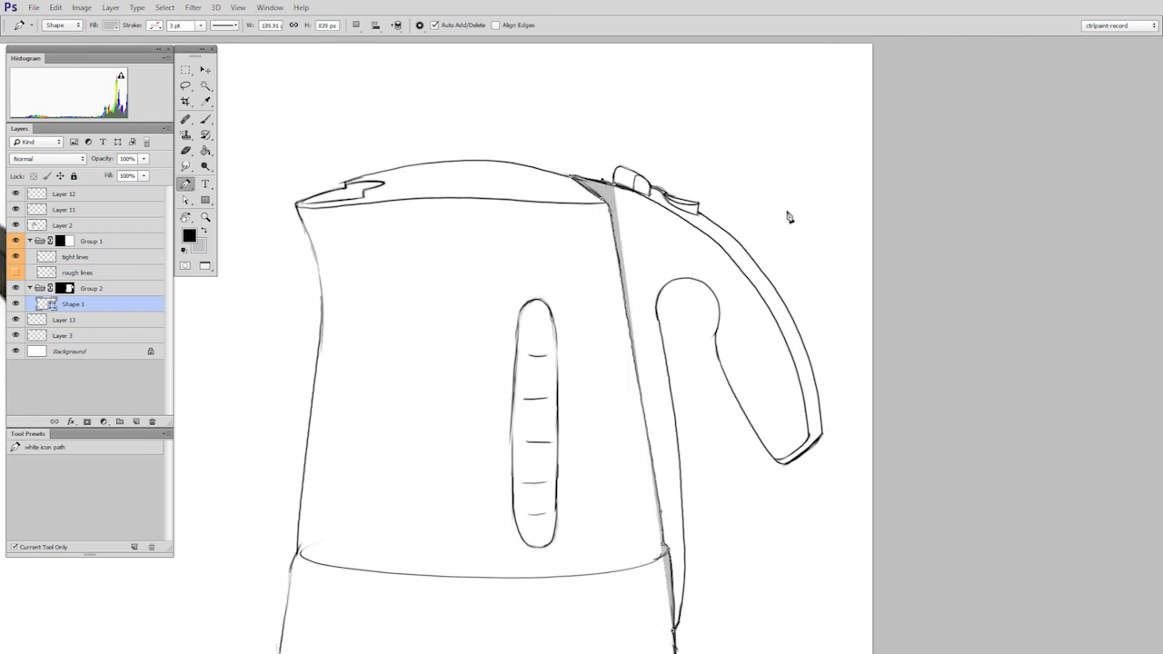
Extend the handle shape beneath the switch to the point where the handle's outer curve begins
left_click(652, 197)
left_click(666, 195)
left_click_drag(698, 214, 731, 219)
left_click(698, 213, "alt")
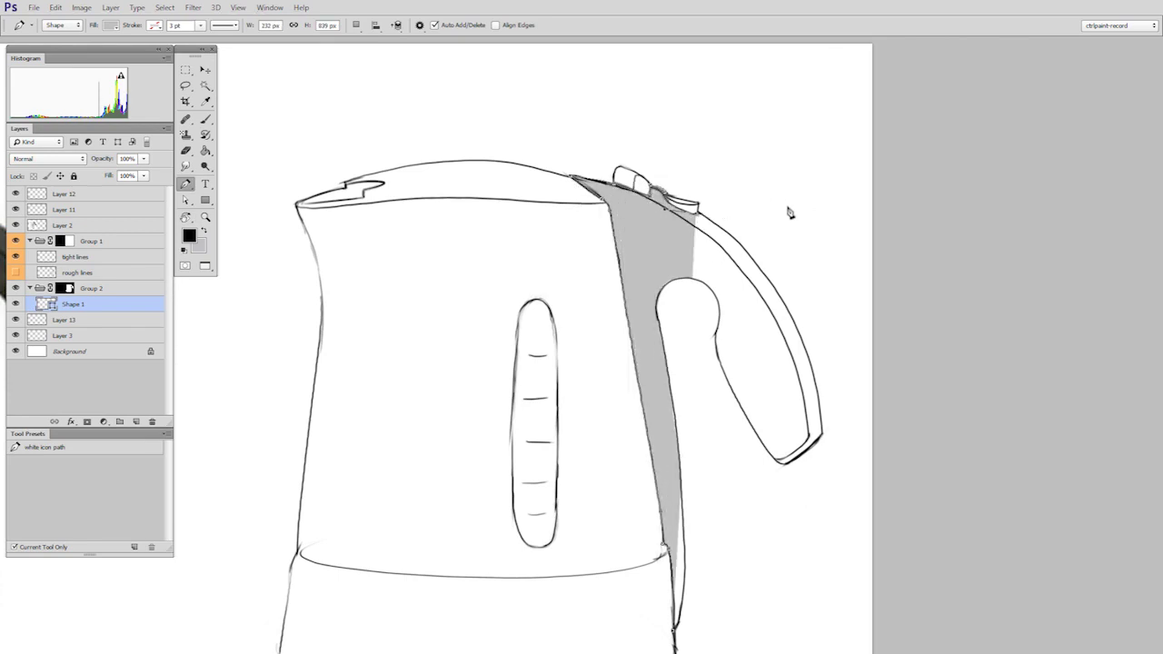
Complete the handle shape with loose anchor points well outside the handle, letting the group mask trim its edge
left_click(703, 199)
left_click(751, 160)
left_click(829, 167)
left_click(859, 252)
left_click(873, 337)
left_click_drag(846, 467, 838, 486)
left_click_drag(778, 514, 747, 394)
left_click(744, 387)
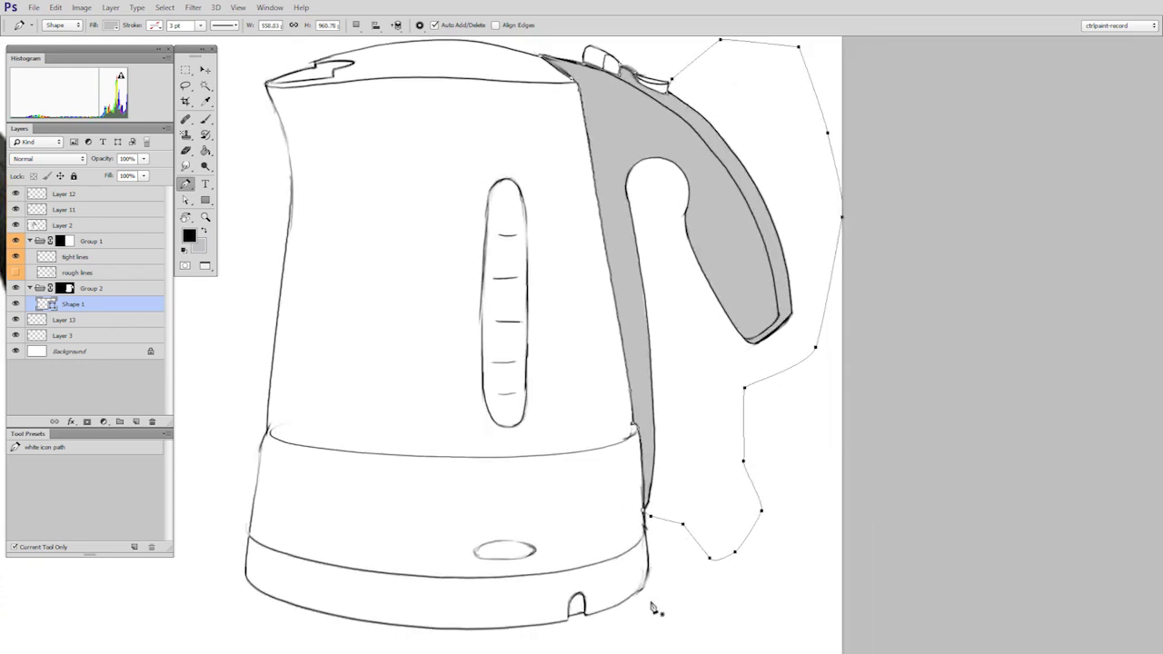
Change the handle shape's fill to a dark brownish grey
double_click(43, 304)
mouse_move(908, 322)
left_mouse_down()
mouse_move(893, 330)
mouse_move(888, 367)
left_mouse_up()
left_click(1144, 265)
scroll(696, 402, "down", 5)
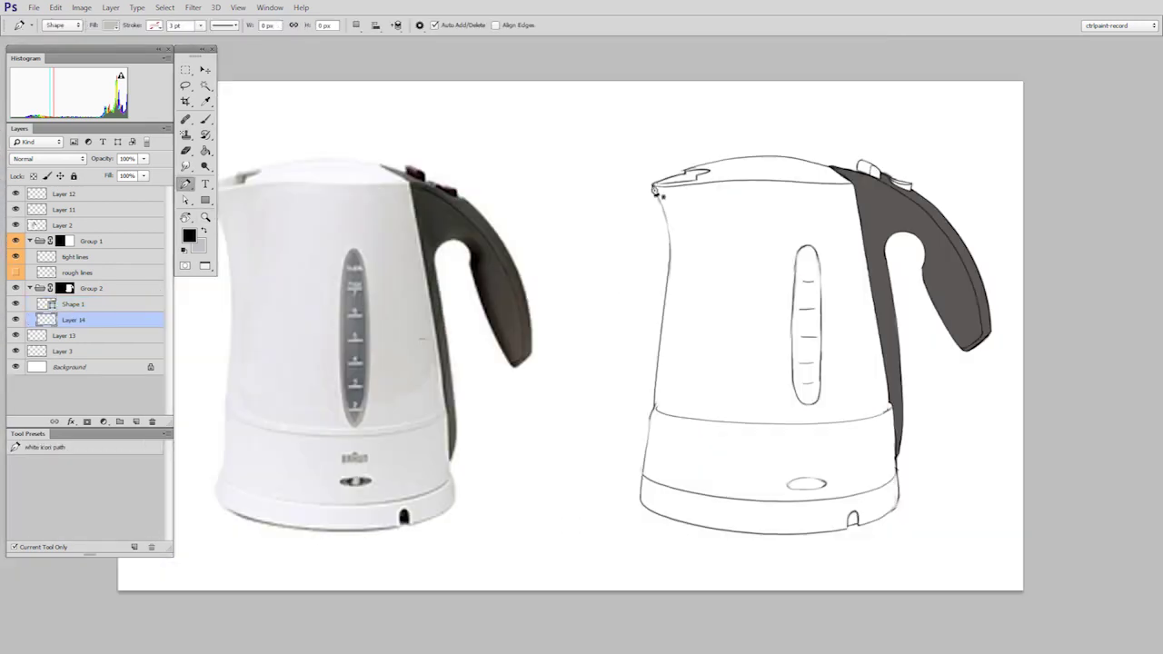
Draw the light grey body shape below the handle layer, following the lid seam and passing beneath the handle's edge
left_click(655, 185)
left_click_drag(708, 182, 738, 179)
left_click(803, 182)
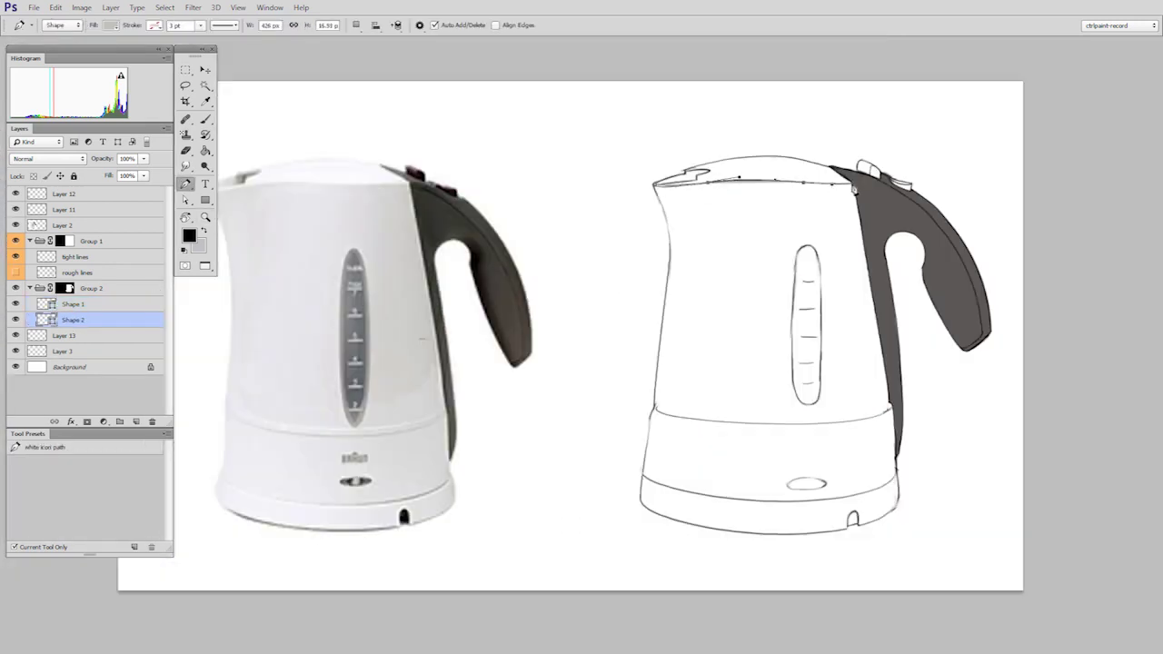
left_click(852, 184)
left_click(874, 221)
left_click(892, 359)
left_click(896, 405)
left_click(901, 434)
On a new layer above the body, trace the tall water-gauge window as a closed black shape
key("ctrl+shift+alt+n")
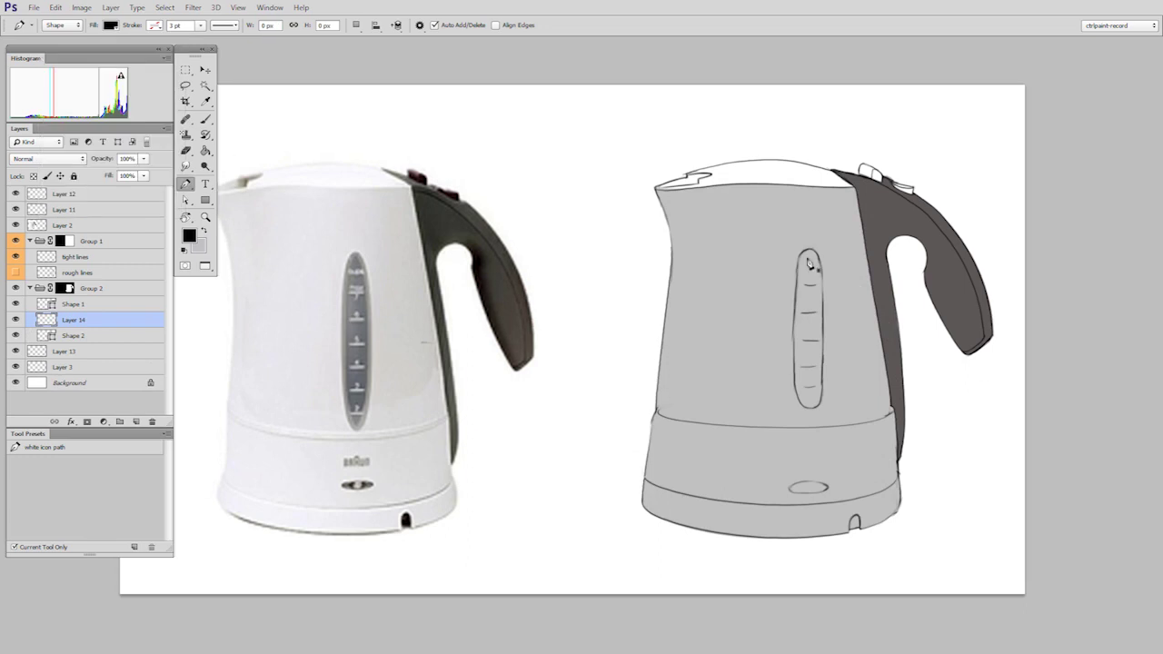
left_click_drag(809, 248, 799, 248)
left_click_drag(797, 269, 796, 293)
left_click_drag(795, 383, 821, 409)
left_click_drag(823, 384, 824, 371)
left_click_drag(823, 276, 822, 260)
left_click_drag(808, 249, 795, 247)
Trace the small oval button near the kettle's base as a closed black shape with the Pen tool
left_click_drag(806, 481, 821, 482)
left_click_drag(827, 488, 801, 493)
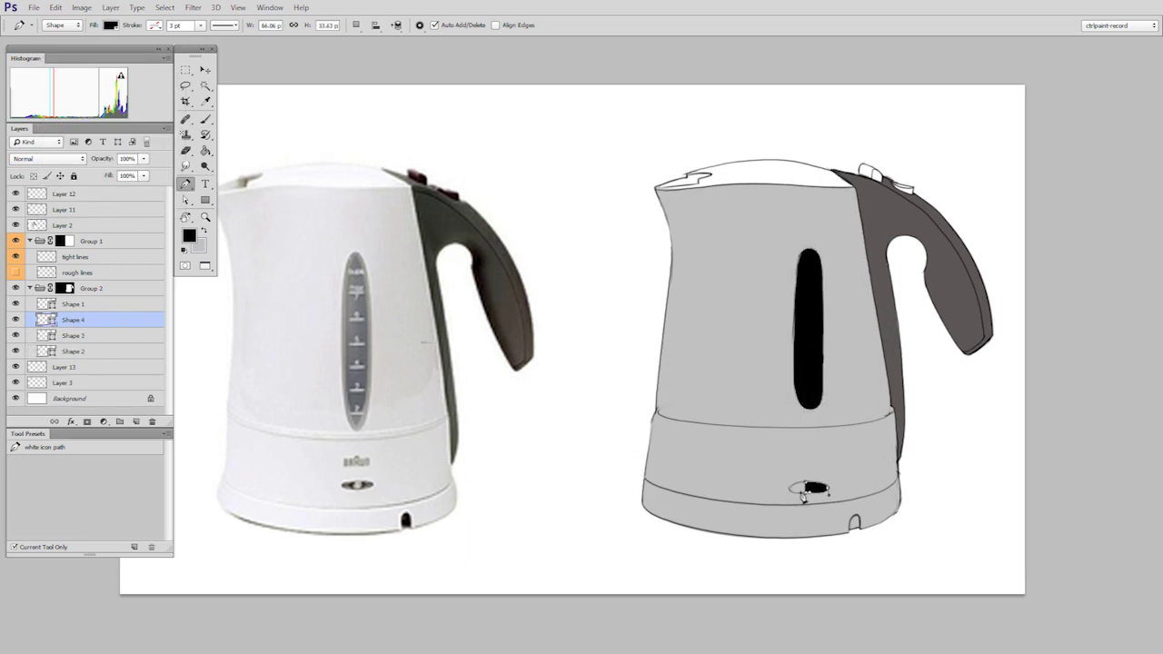
left_click(789, 489)
Adjust the oval button shape's curve handles and top anchor point so its edge follows the drawn ellipse
left_click(185, 200)
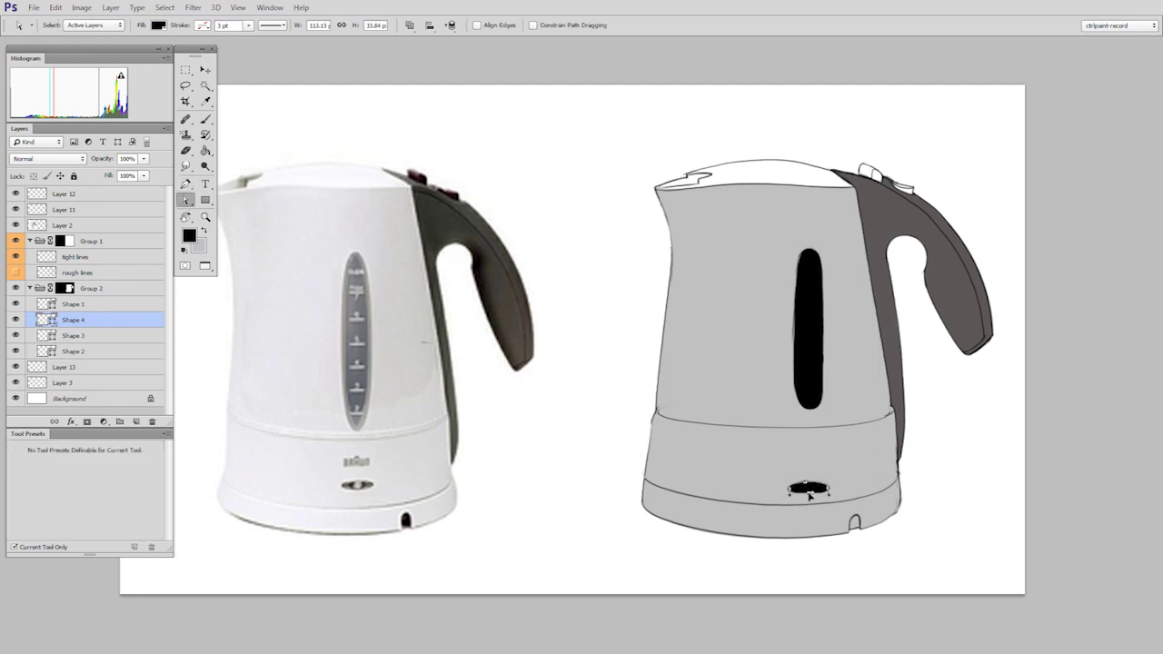
left_click_drag(805, 494, 890, 506)
left_click_drag(796, 463, 796, 476)
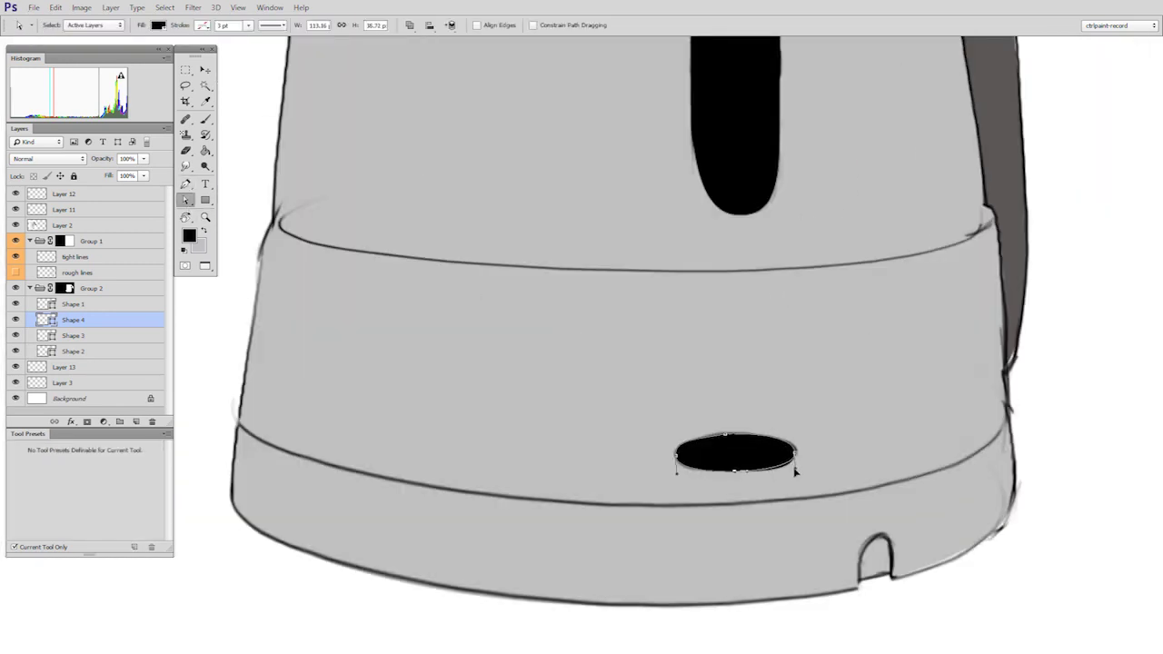
mouse_move(724, 434)
left_mouse_down()
mouse_move(734, 431)
mouse_move(713, 438)
left_mouse_up()
left_click(858, 459)
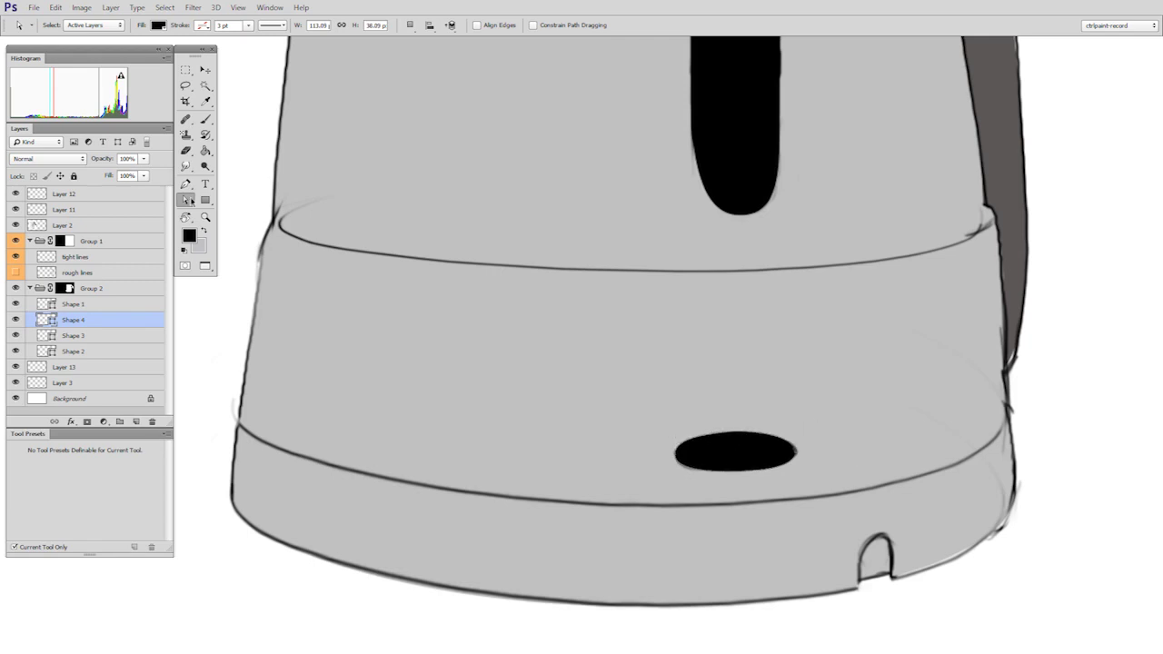
Trace the small arched notch in the kettle's base rim as a black shape, reaching past the lower edge
left_click(186, 185)
mouse_move(876, 536)
left_mouse_down()
mouse_move(896, 537)
mouse_move(893, 576)
left_mouse_up()
left_click(892, 578)
left_click(860, 586)
Trace the spout opening at the front of the lid as a closed black shape and refine its curve
key("z")
left_click_drag(954, 532, 891, 633)
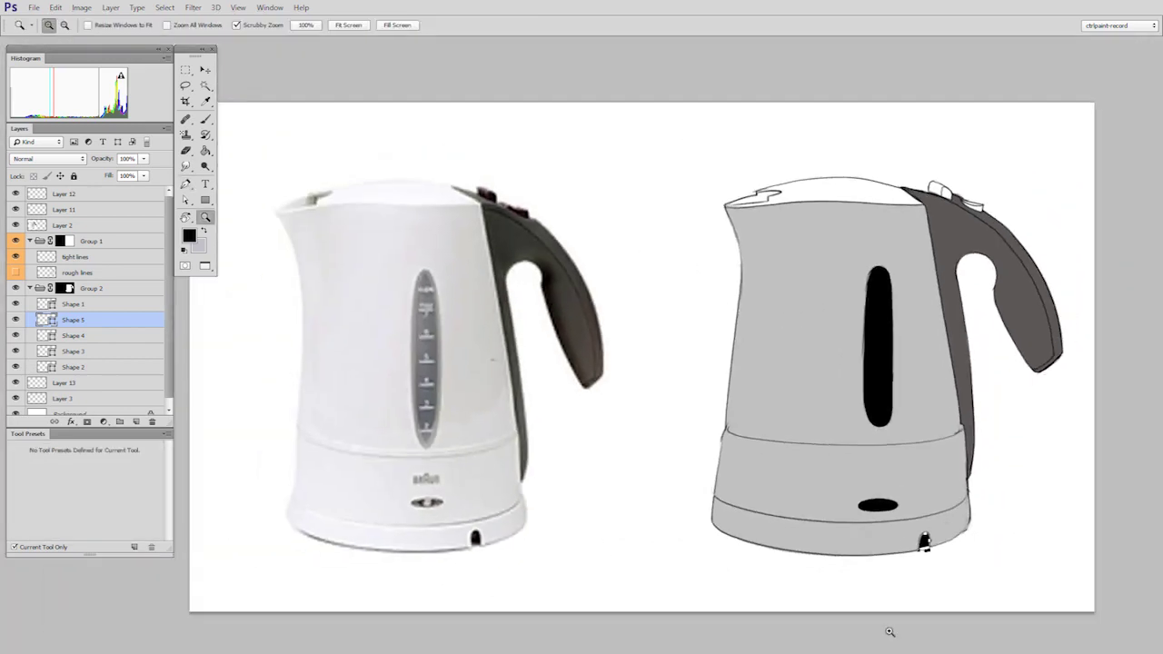
left_click_drag(808, 158, 877, 162)
key("p")
left_click(591, 279)
left_click(703, 268)
left_click(737, 244)
left_click(673, 244)
left_click(590, 279)
key("a")
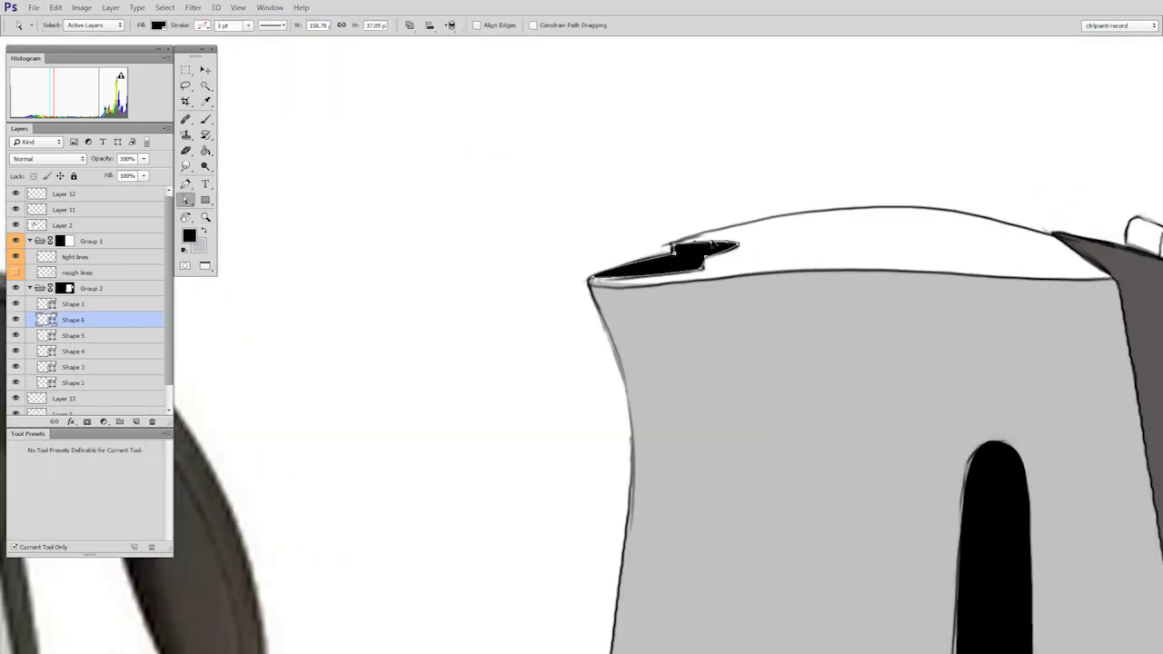
key("ctrl+0")
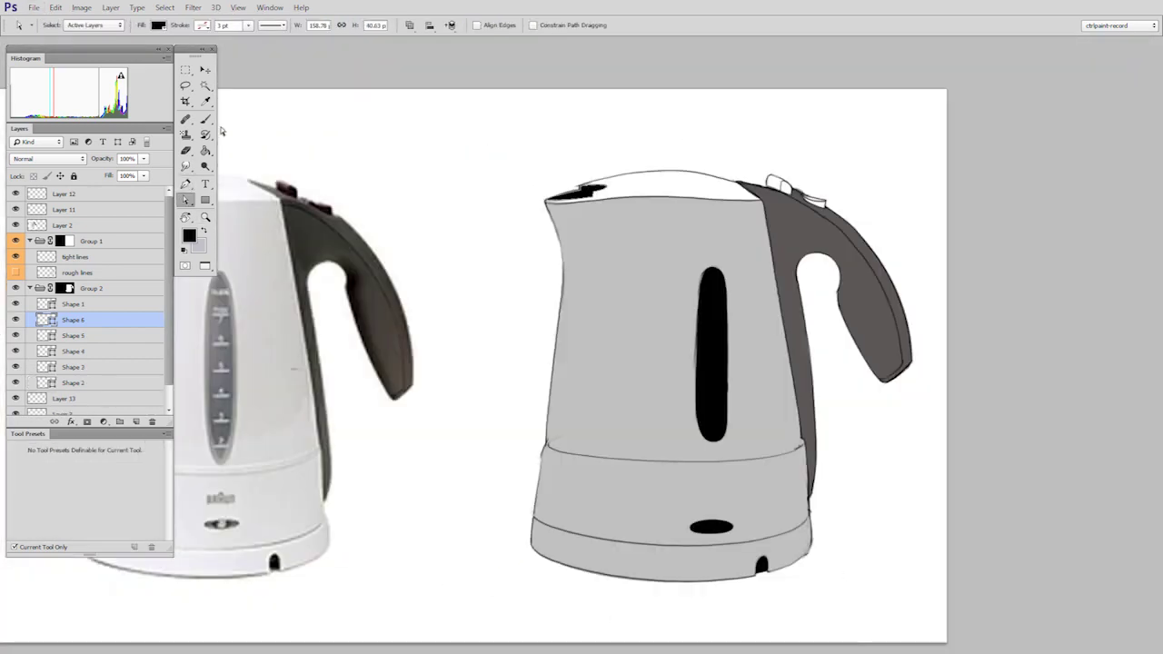
Merge the notch, oval button, water-gauge and spout opening shapes into a single shape layer
left_click(205, 70)
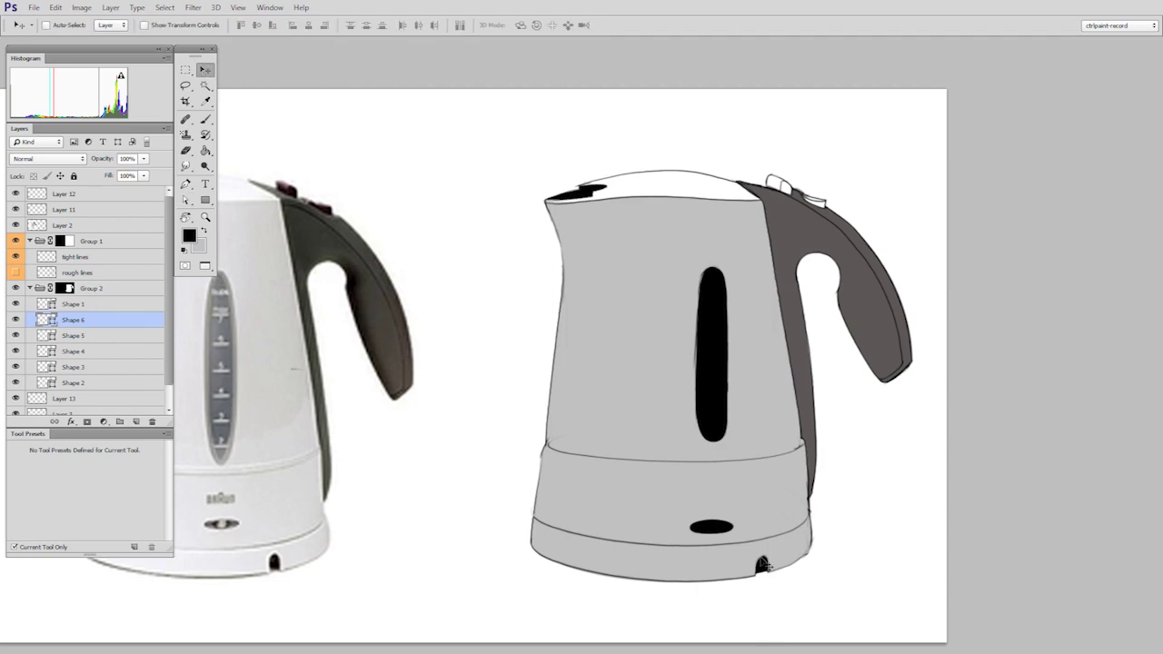
left_click(763, 565, "ctrl")
left_click(725, 534, "ctrl+shift")
left_click(722, 411, "ctrl+shift")
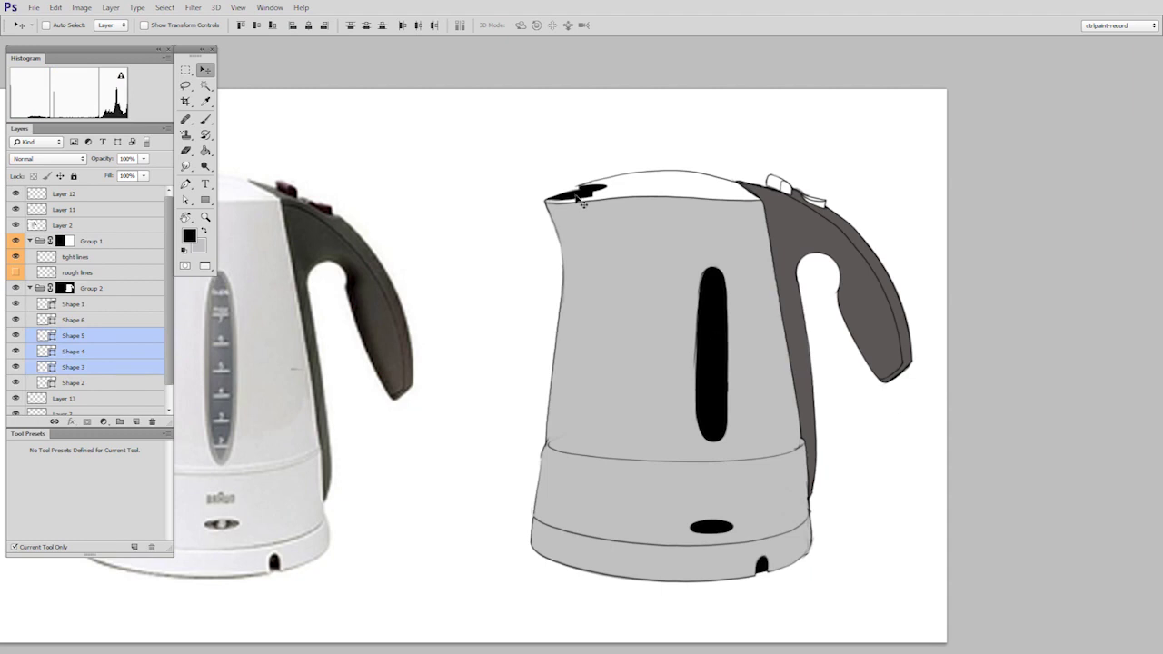
key("Delete")
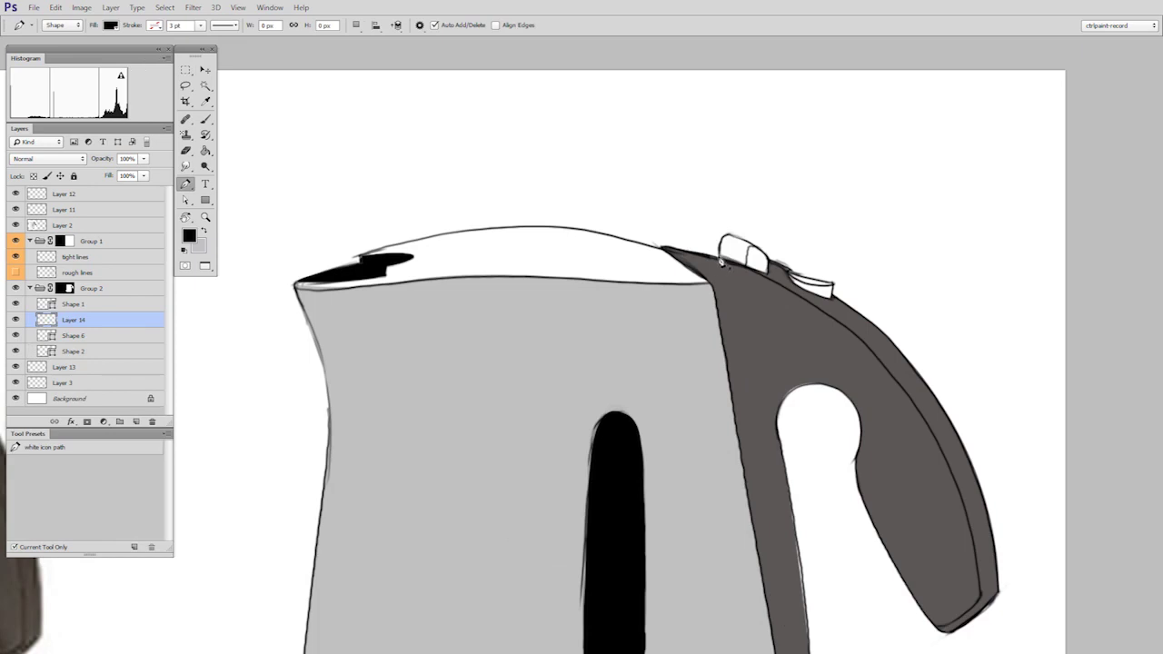
Trace the two switches on top of the handle as black shapes above the merged details and beneath the handle layer
left_click(722, 261)
left_click_drag(728, 235, 741, 240)
left_click(769, 272)
left_click(722, 261)
left_click(789, 270)
left_click_drag(830, 298, 863, 305)
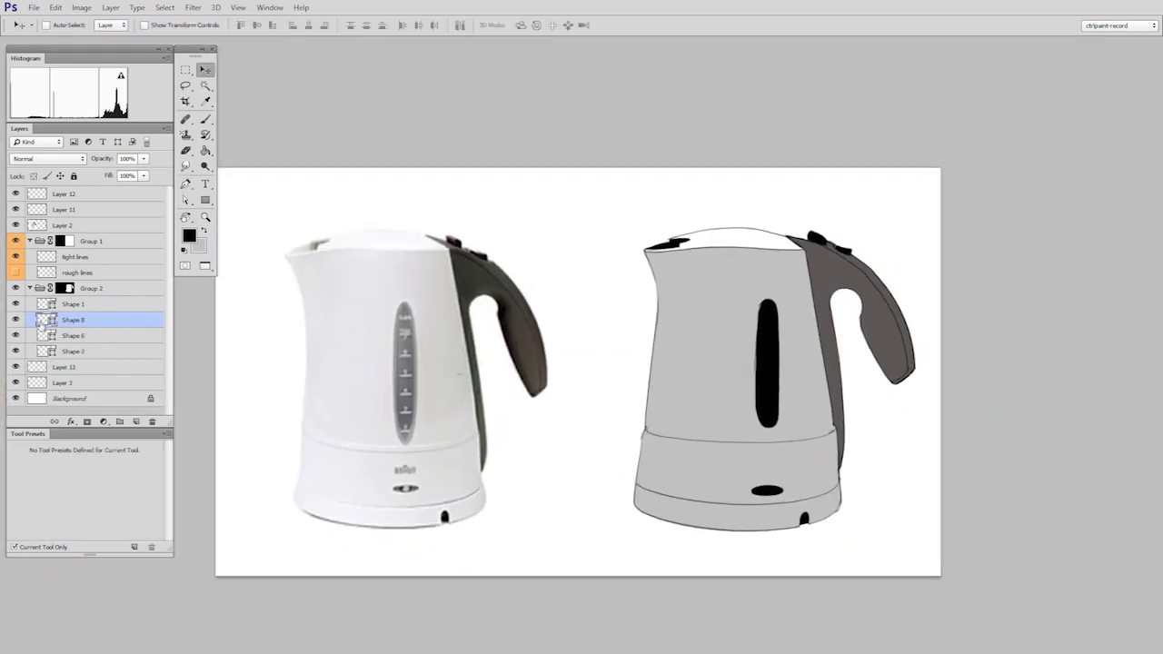
Change the handle switches' fill colour to a muted dark red
double_click(43, 320)
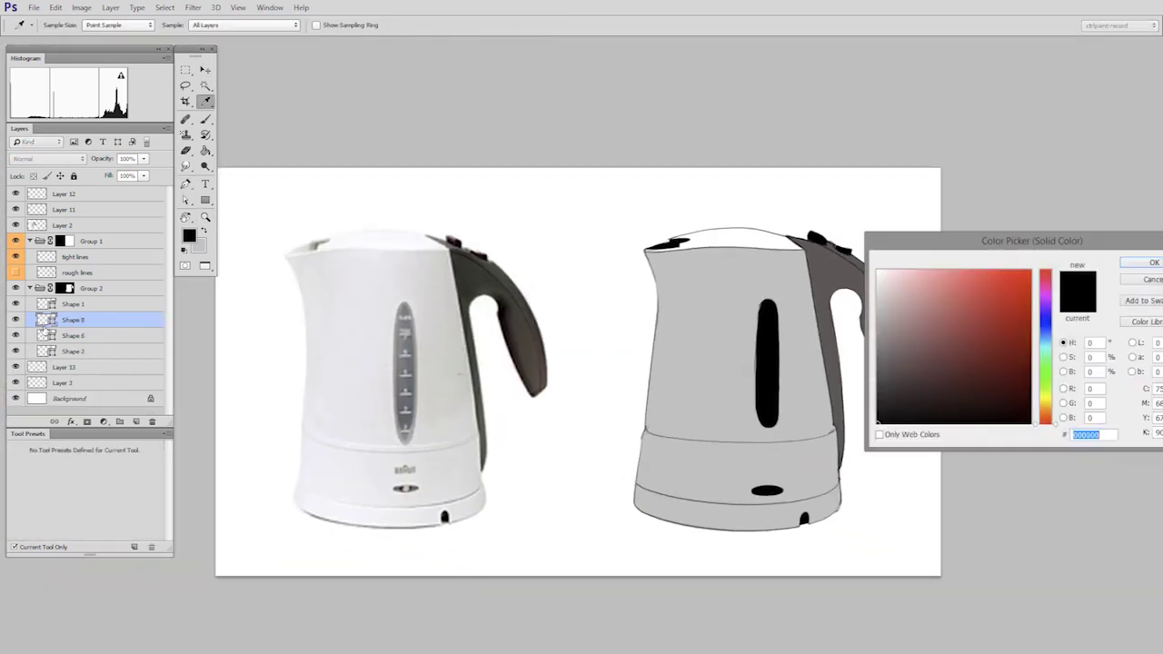
mouse_move(990, 348)
left_mouse_down()
mouse_move(1003, 340)
mouse_move(963, 340)
left_mouse_up()
key("Return")
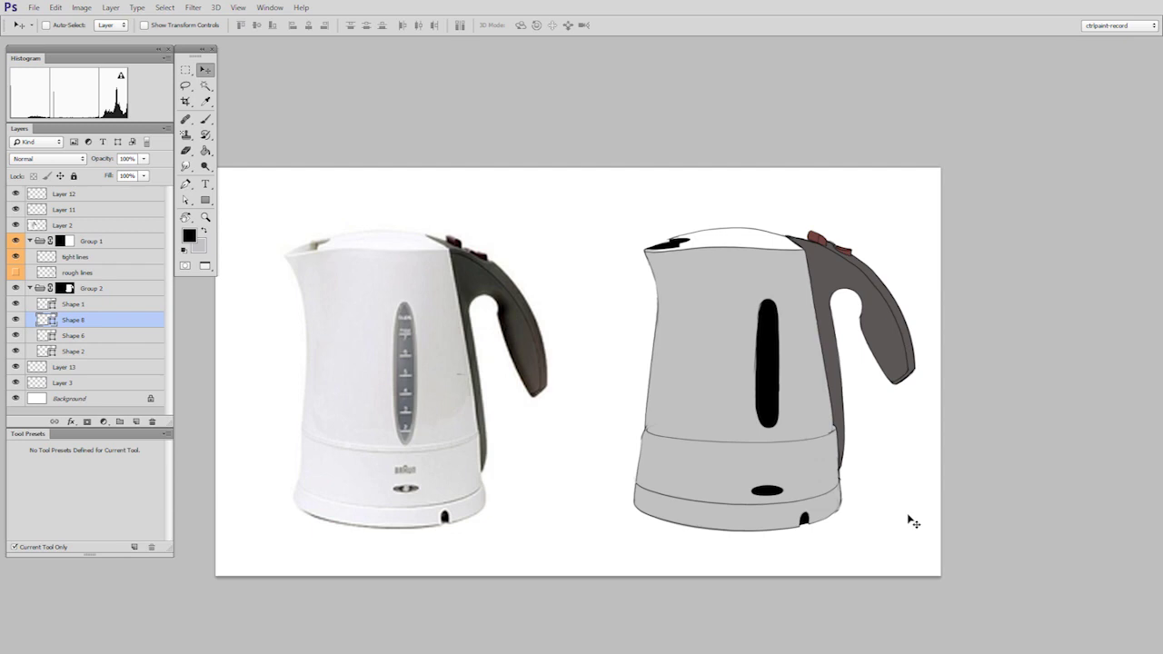
Rasterize the four shape layers from Shape 1 to Shape 2 together
left_click(73, 304)
left_click(91, 351, "shift")
right_click(91, 350)
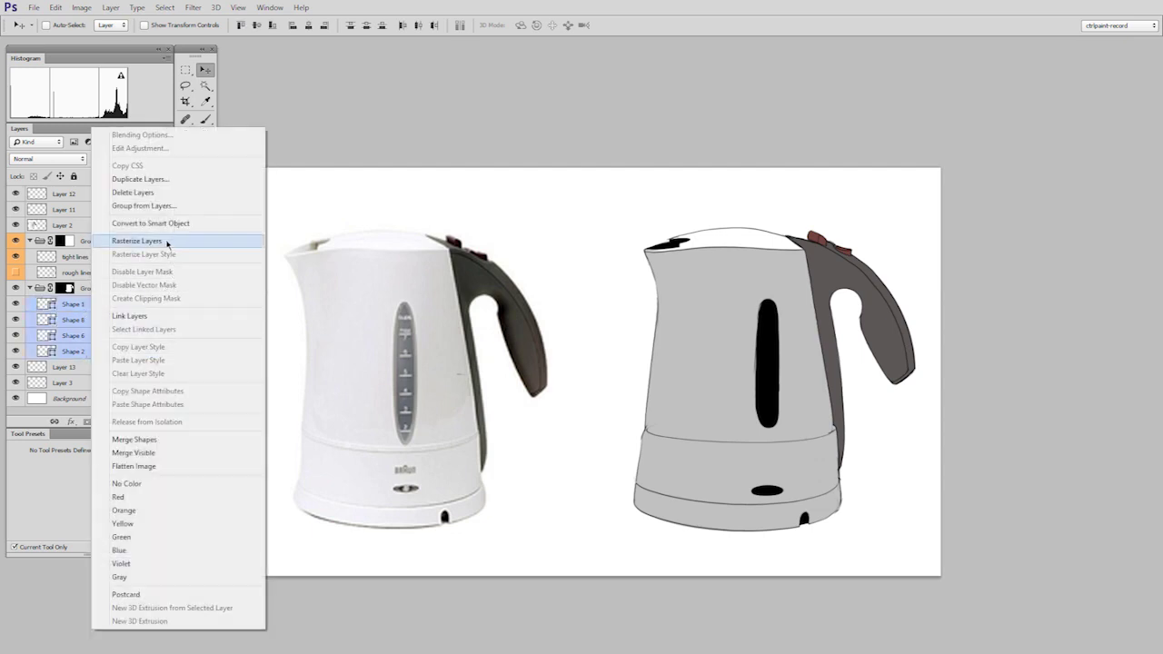
left_click(167, 242)
Lock the body layer's transparent pixels and brush very light grey shading down the kettle body to its base
left_click(121, 352)
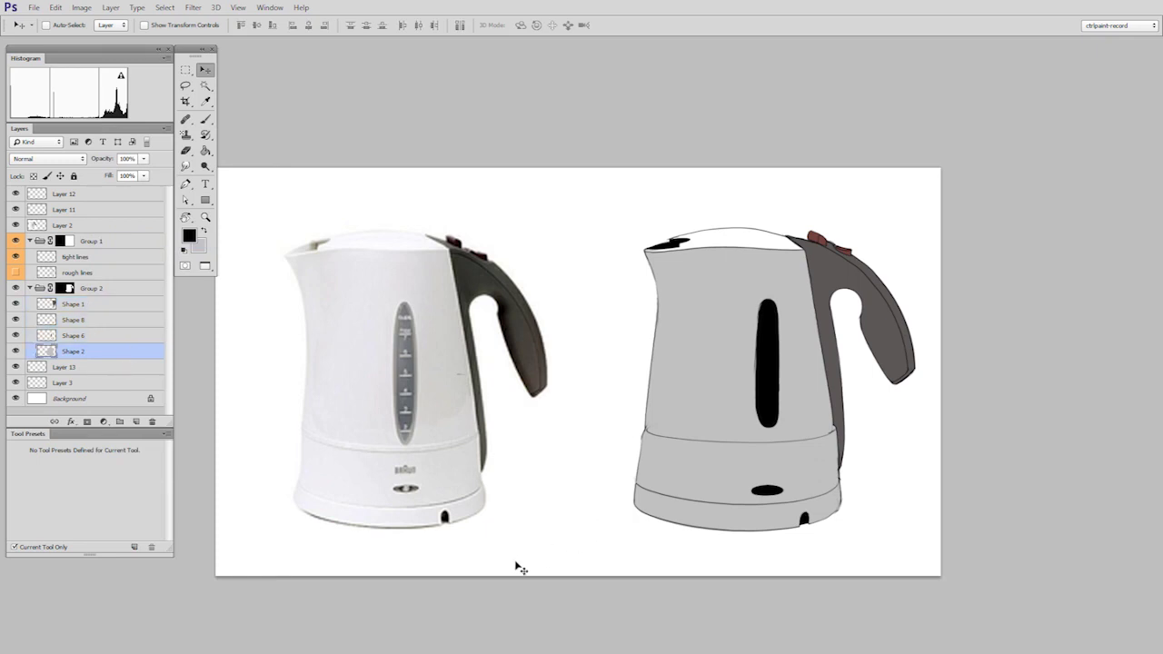
left_click(33, 176)
key("b")
left_click(189, 235)
left_click(877, 285)
left_click(1142, 261)
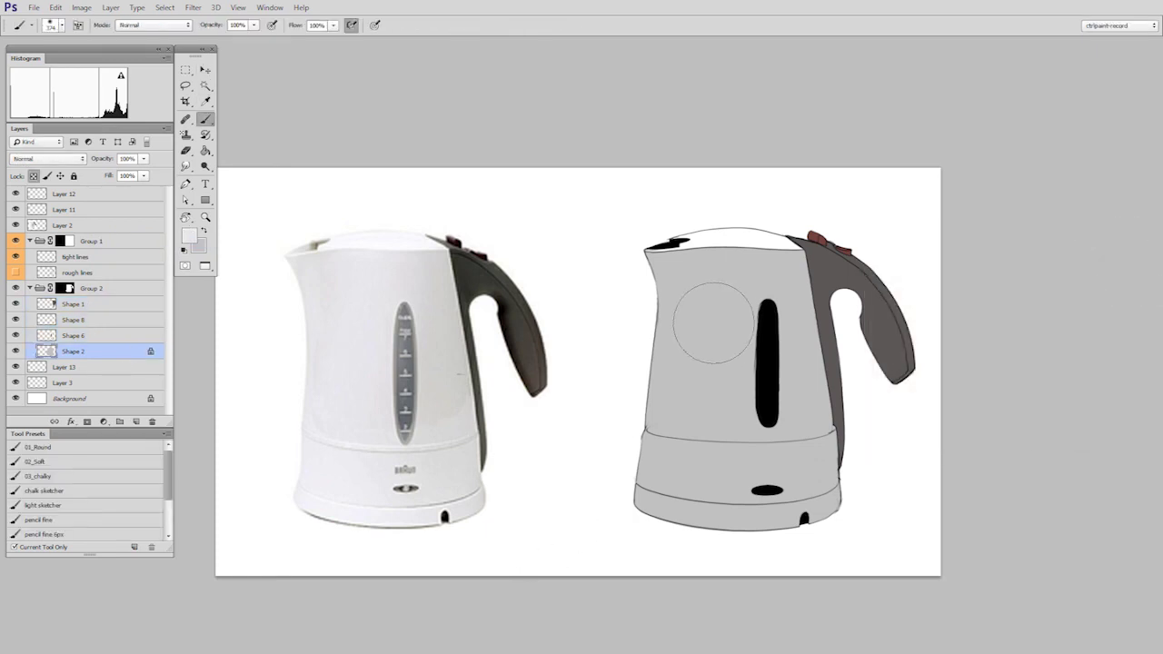
mouse_move(708, 322)
left_mouse_down()
mouse_move(732, 470)
mouse_move(728, 384)
mouse_move(709, 406)
left_mouse_up()
right_click(742, 442, "alt")
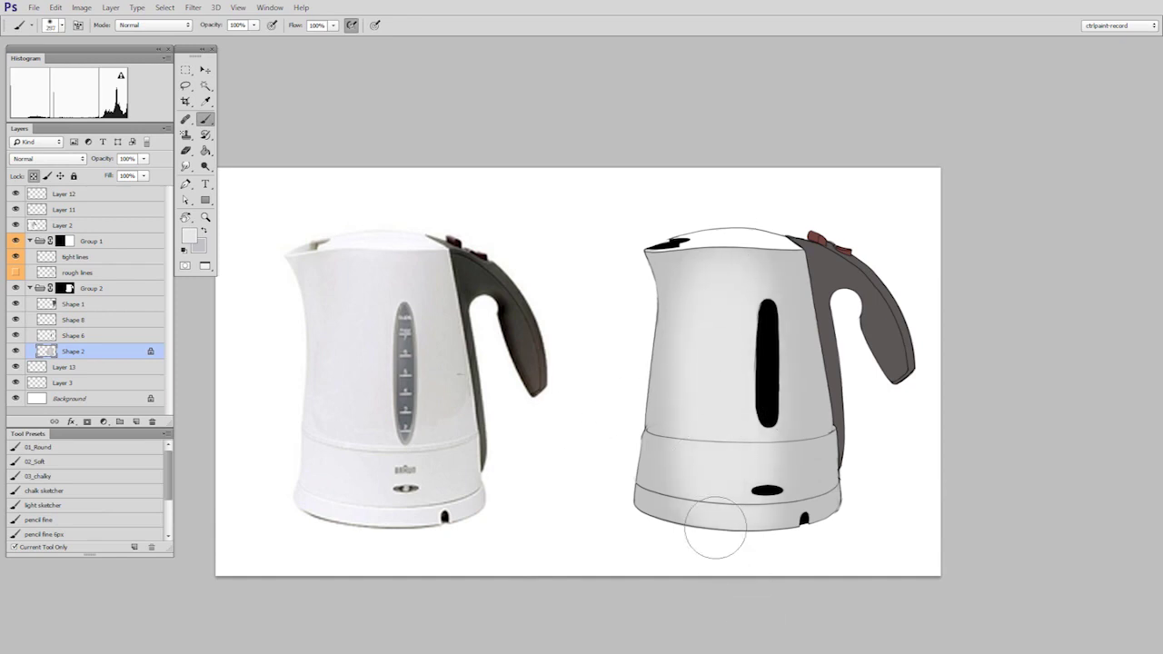
left_click_drag(715, 539, 734, 510)
Lock the transparent pixels of the handle, switch and black detail layers
left_click(94, 307)
left_click(34, 176)
left_click(91, 321)
left_click(91, 336)
Set the foreground colour to dark grey 373737 and brush shading over the handle on the Shape 1 layer
left_click(189, 236)
left_click(878, 389)
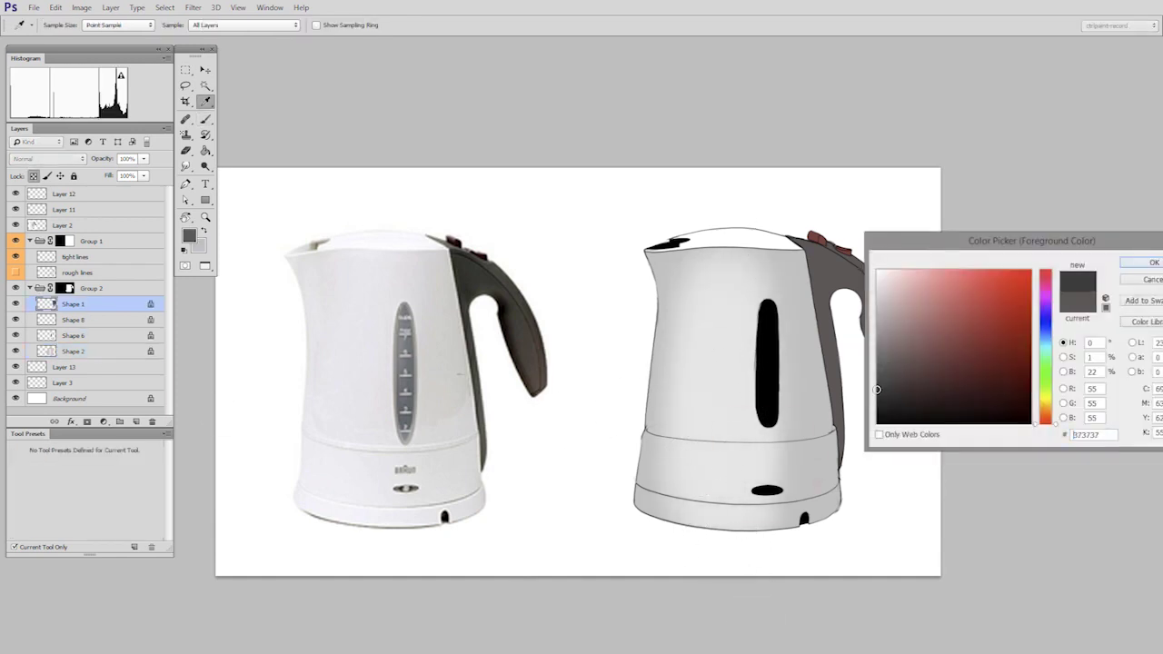
left_click(1142, 262)
left_click_drag(834, 454, 817, 273)
left_click_drag(853, 341, 899, 394)
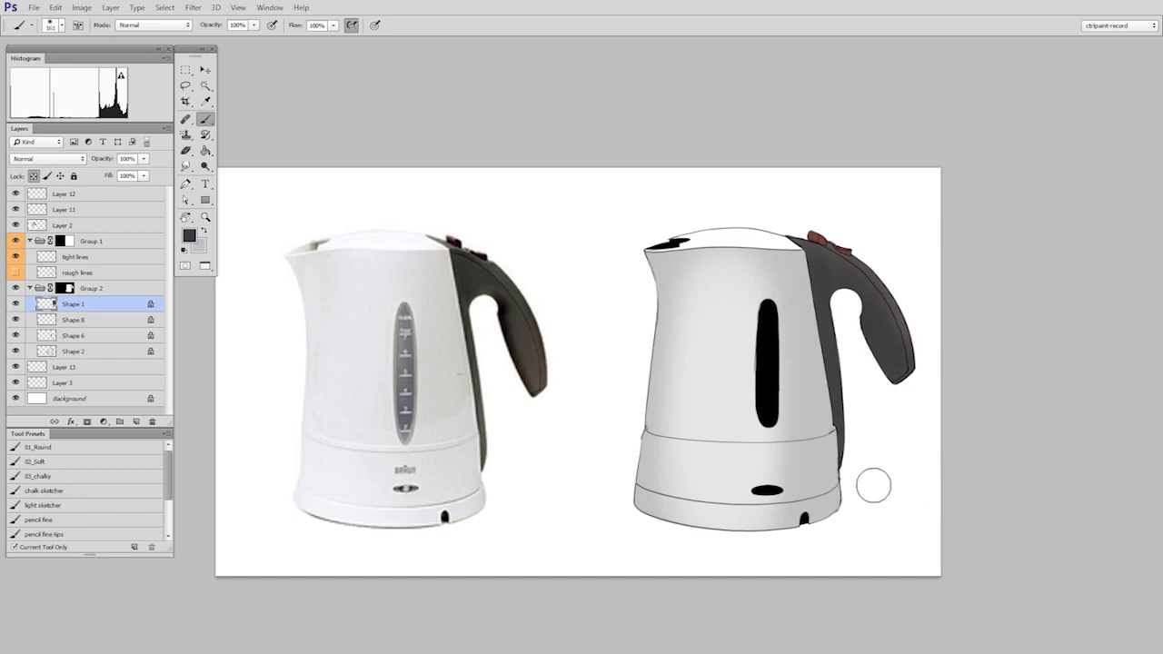
Reduce the opacity of the tight lines layer
left_click(106, 258)
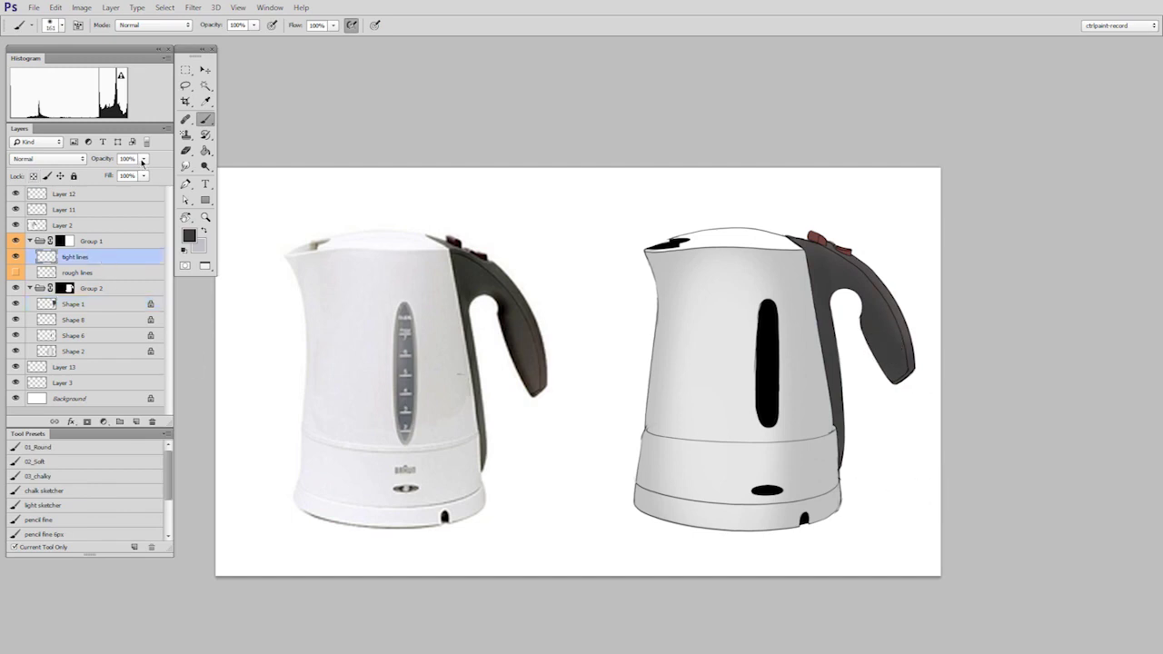
left_click(143, 159)
left_click(106, 173)
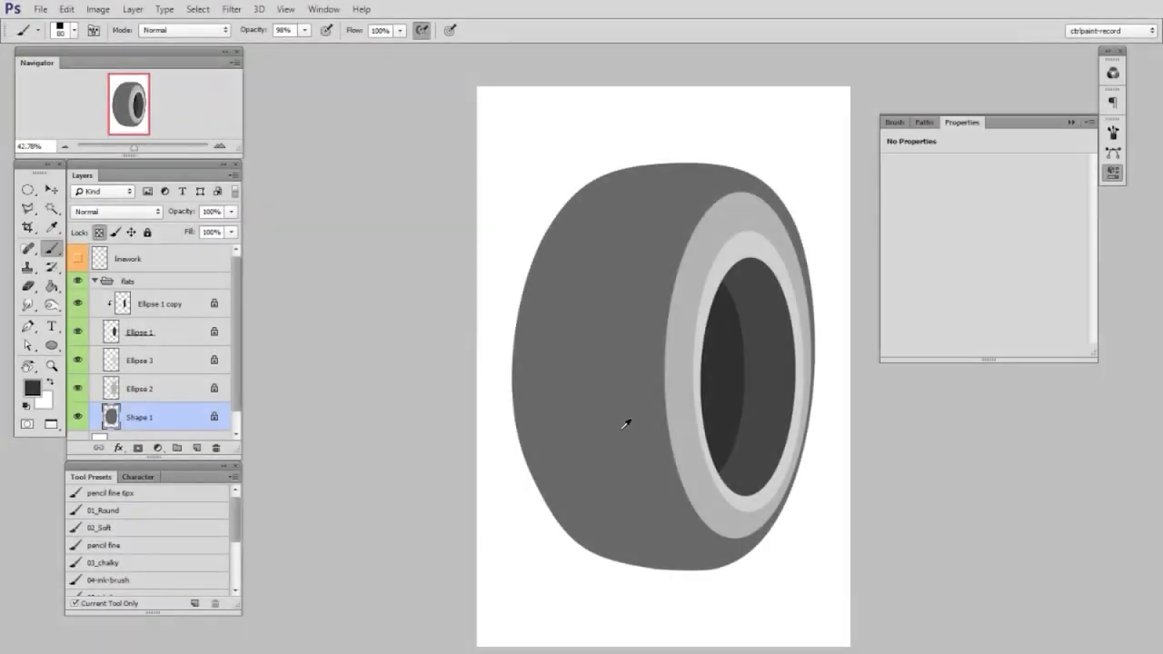
Brush a dark grey tone over the tyre's tread on the transparency-locked Shape 1 layer
mouse_move(628, 420)
left_mouse_down()
mouse_move(584, 363)
mouse_move(627, 505)
mouse_move(683, 546)
mouse_move(596, 469)
mouse_move(633, 281)
mouse_move(609, 443)
mouse_move(605, 397)
mouse_move(755, 198)
mouse_move(584, 233)
mouse_move(696, 366)
mouse_move(669, 392)
left_mouse_up()
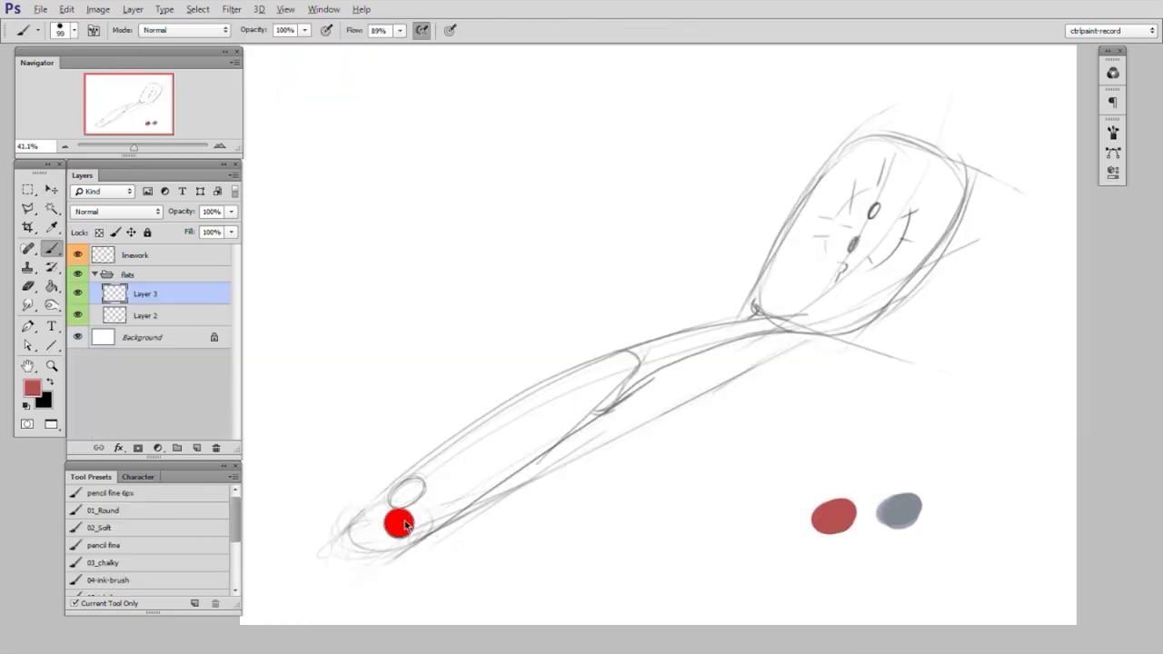
Paint the spatula's handle red on Layer 3 beneath the linework
mouse_move(396, 521)
left_mouse_down()
mouse_move(553, 403)
mouse_move(396, 528)
mouse_move(415, 483)
mouse_move(613, 363)
mouse_move(566, 404)
left_mouse_up()
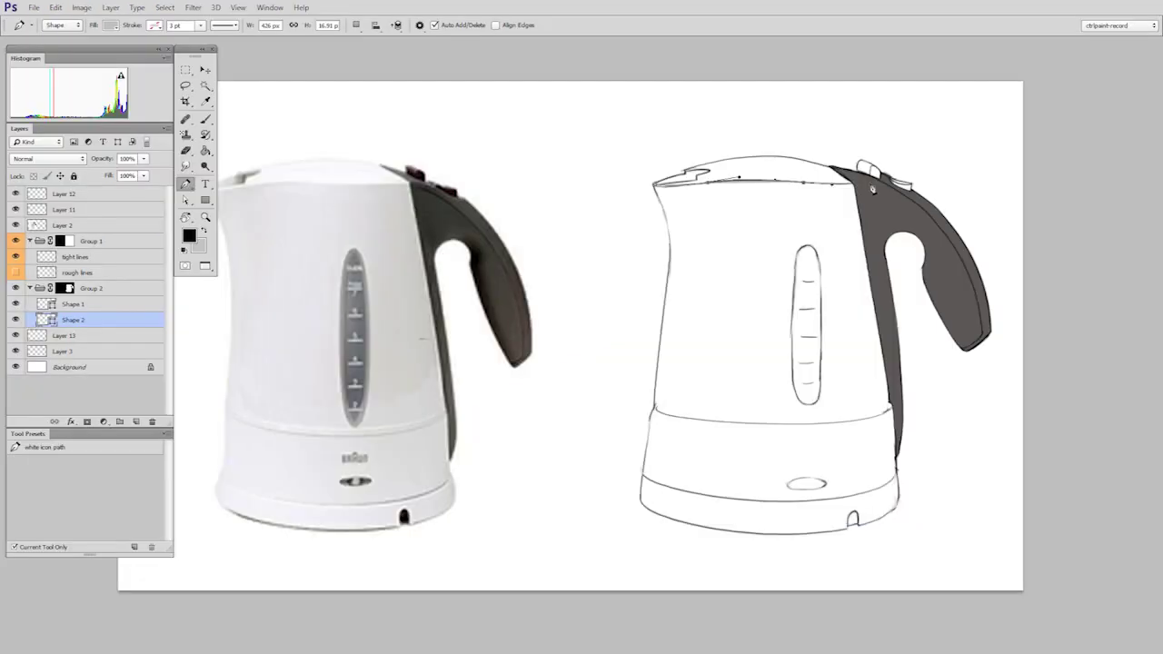
Close the light grey body shape, passing beneath the handle's edge and running loosely outside the base and front side
left_click(855, 217)
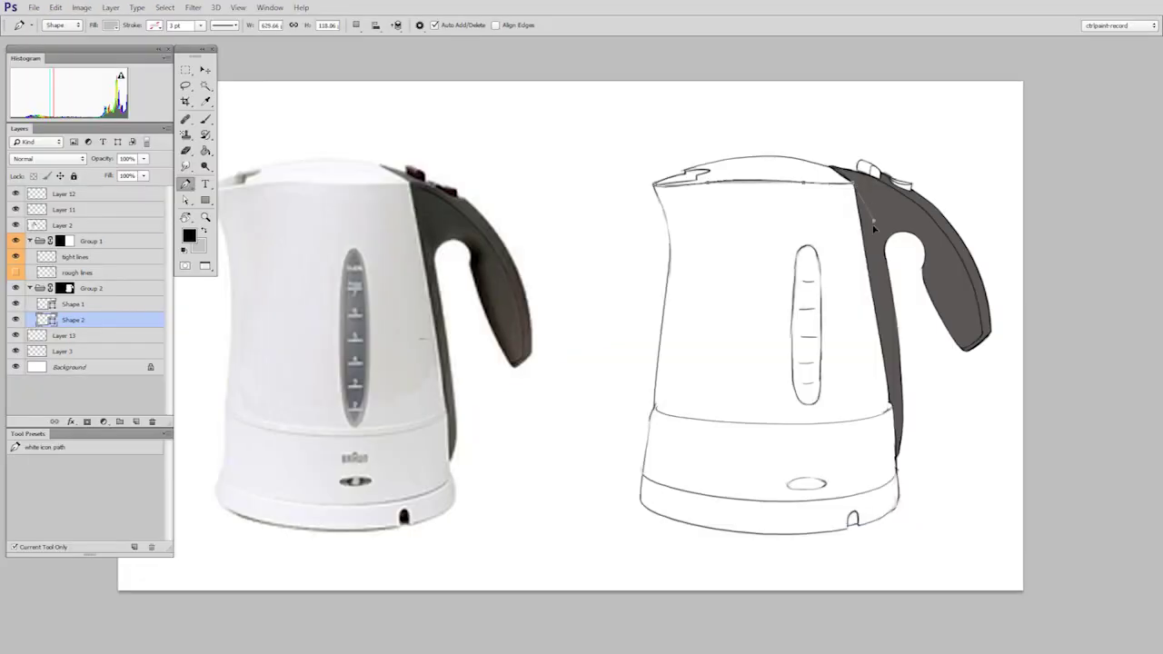
left_click(892, 359)
left_click(902, 433)
left_click_drag(896, 555, 879, 566)
left_click_drag(794, 585, 756, 584)
left_click(651, 557)
left_click(564, 504)
left_click_drag(575, 427, 578, 415)
left_click_drag(621, 273, 621, 264)
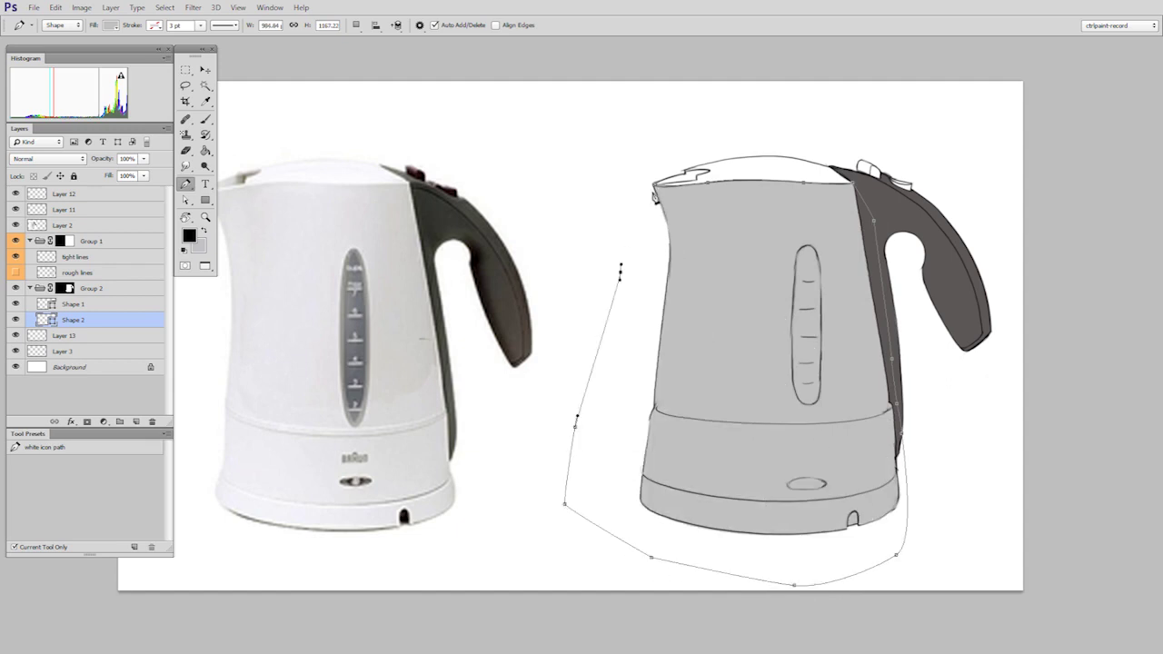
left_click(655, 188)
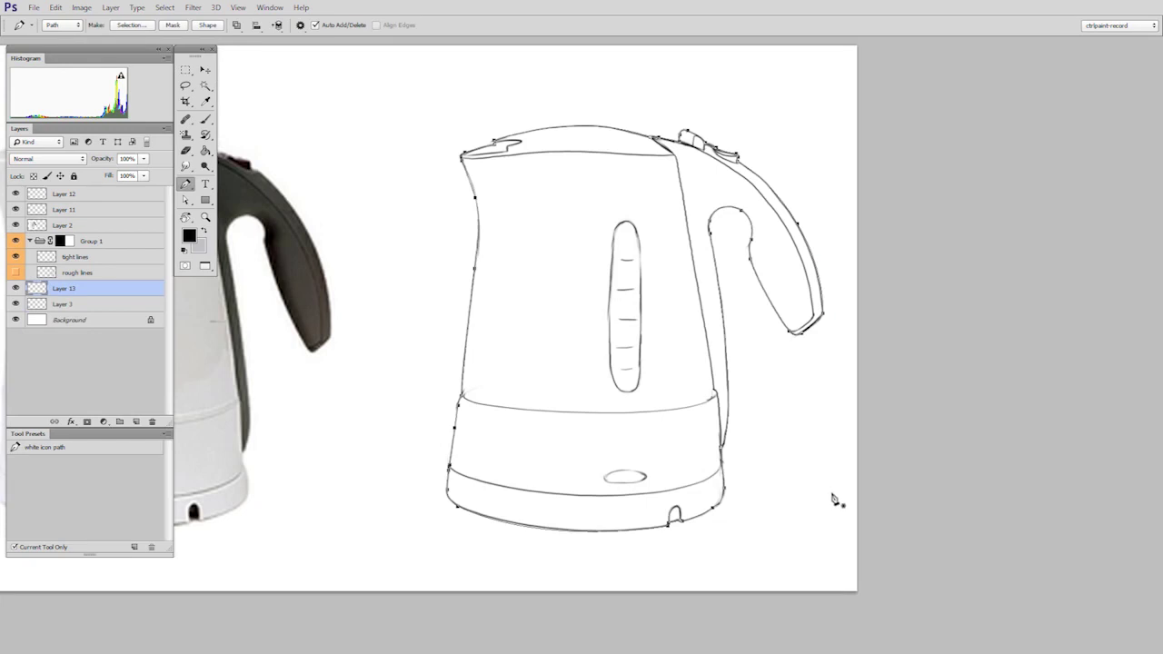
Convert the kettle outline path to a selection and use it to mask a new group
right_click(616, 317)
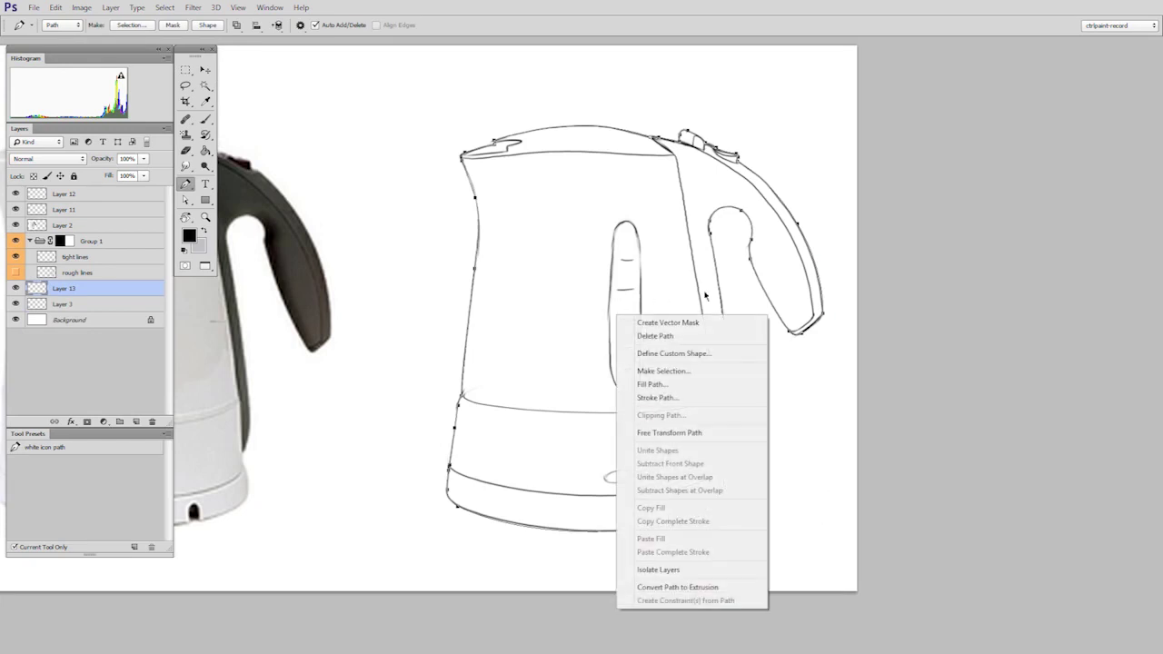
left_click(703, 377)
left_click(828, 263)
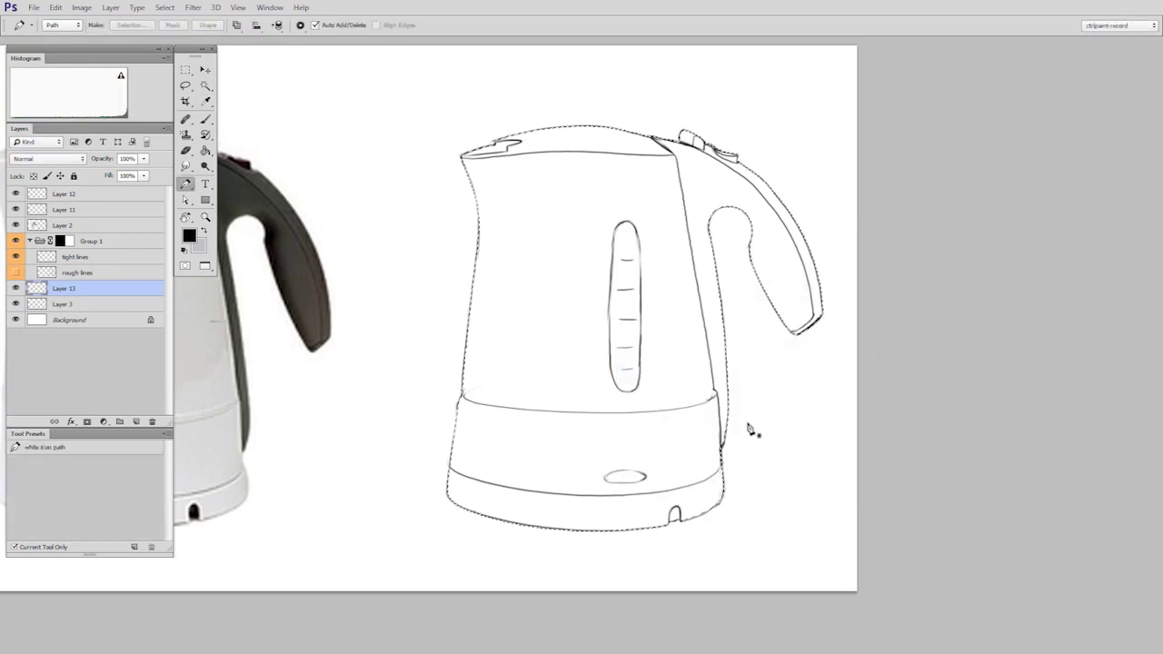
left_click(119, 422)
left_click(87, 422)
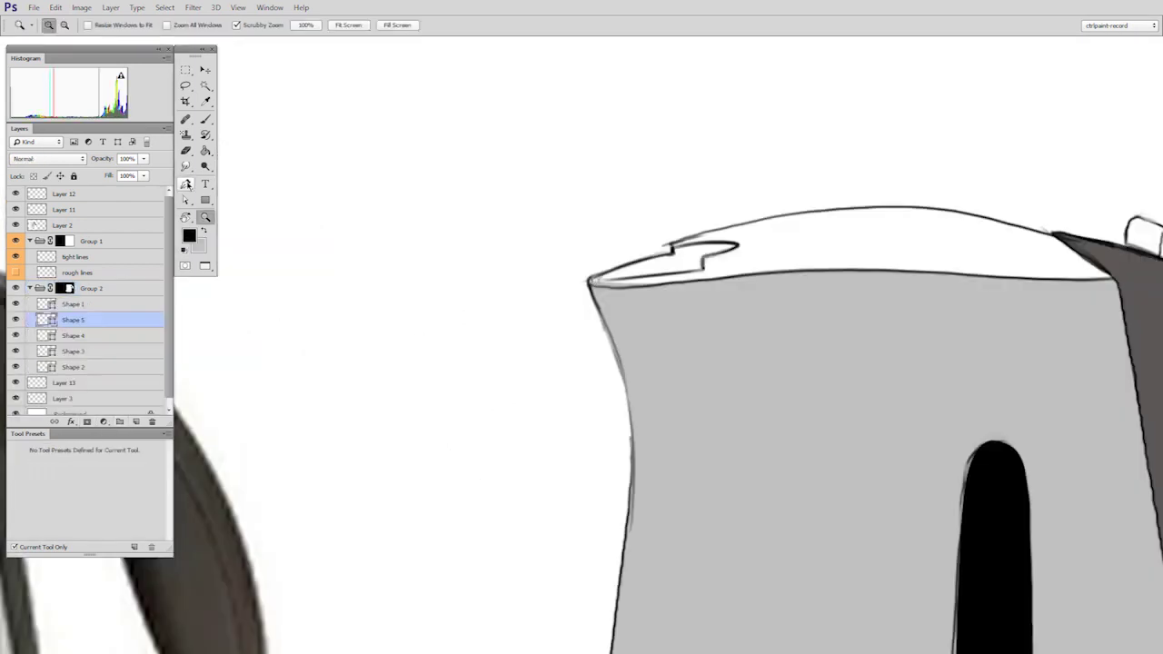
Trace the spout opening as a closed black shape, breaking the curve handle at the notch corner
left_click(705, 264)
left_click(741, 245)
left_click_drag(672, 245, 650, 247)
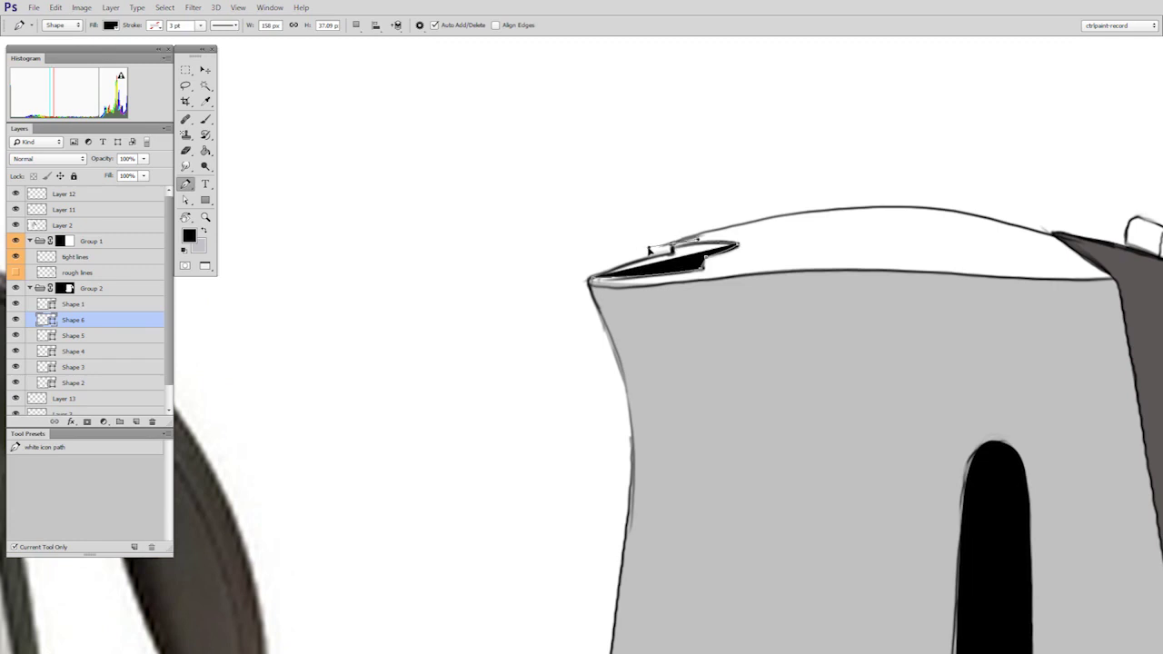
left_click(672, 245, "alt")
left_click(674, 253)
left_click(593, 279)
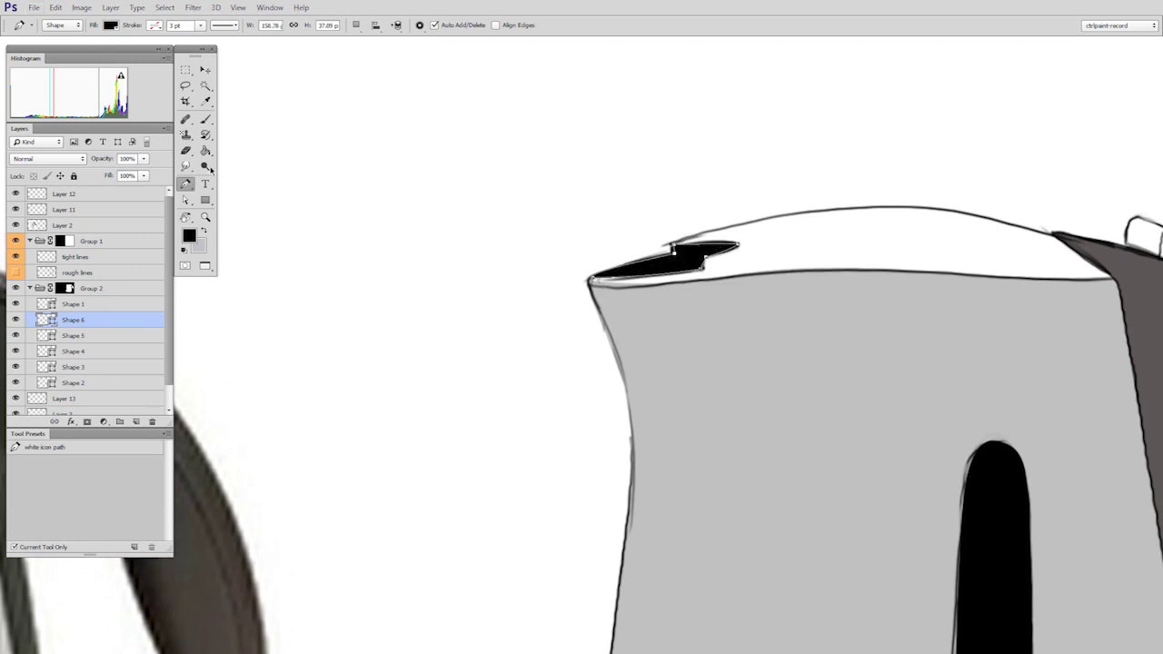
Refine the spout opening shape by bending its tip and lower edge to match the line drawing
key("a")
left_click_drag(714, 241, 726, 255)
left_click_drag(638, 276, 629, 277)
left_click(794, 191)
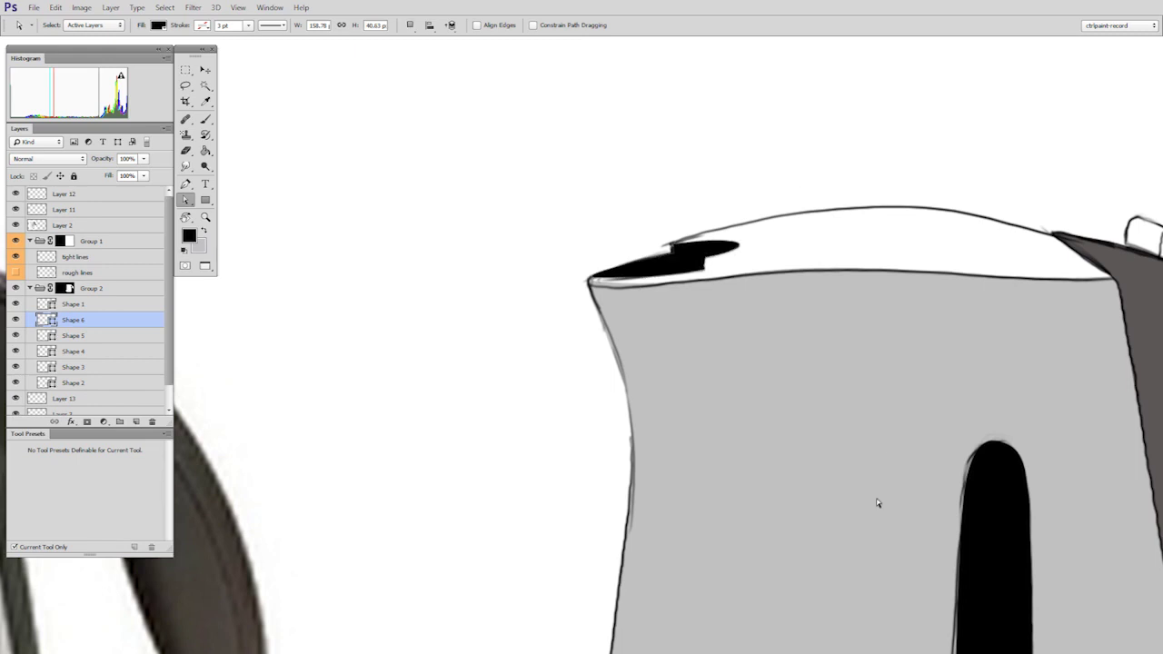